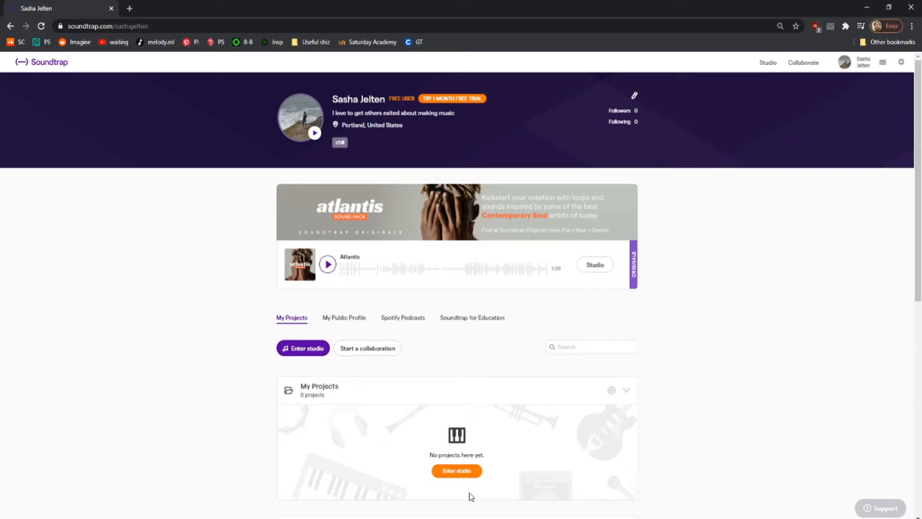
# Step: Create a new music project in the studio and open the loops library
pyautogui.click(769, 64)
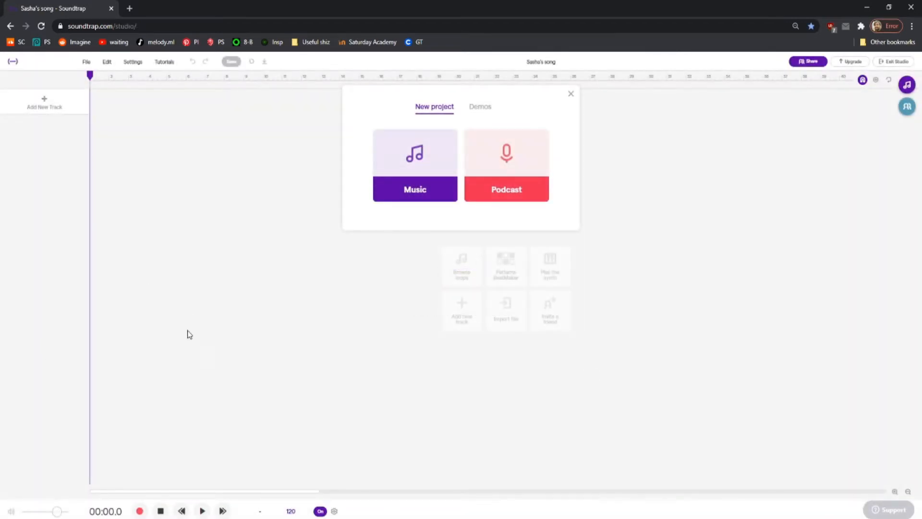
pyautogui.click(419, 172)
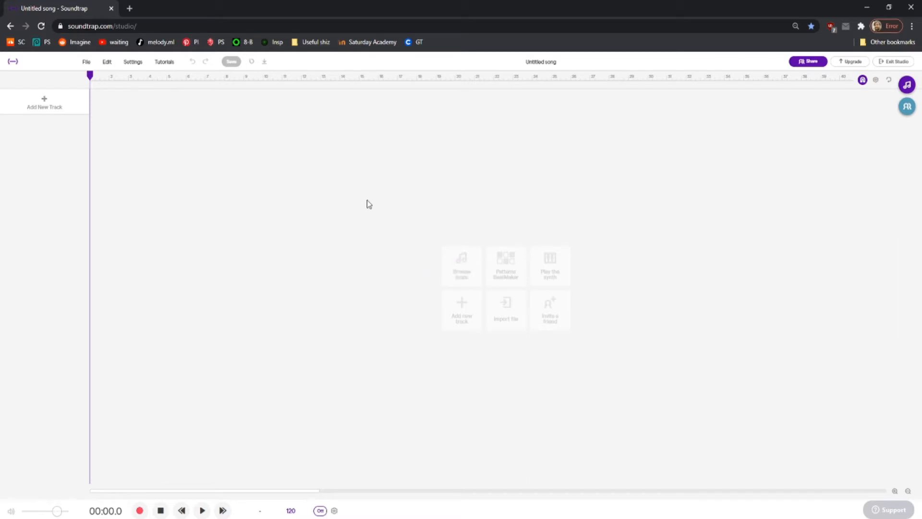
pyautogui.click(460, 264)
pyautogui.click(764, 92)
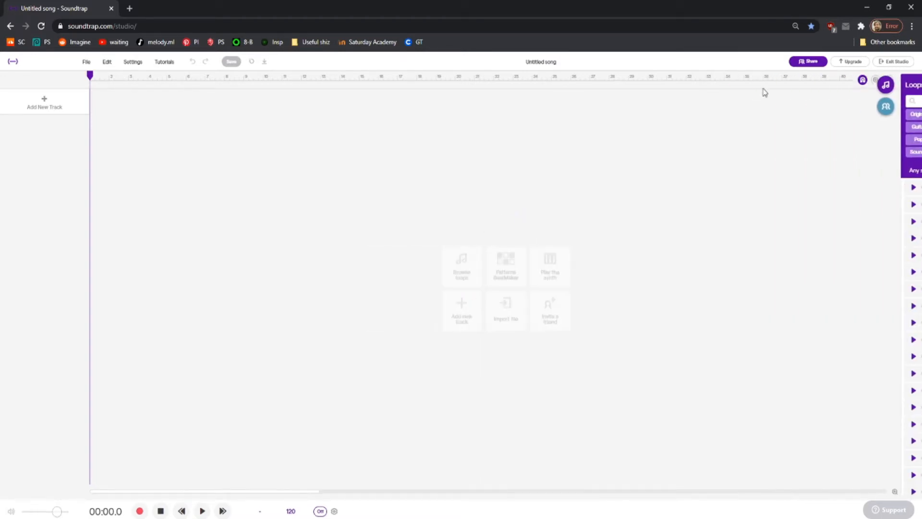
pyautogui.click(906, 85)
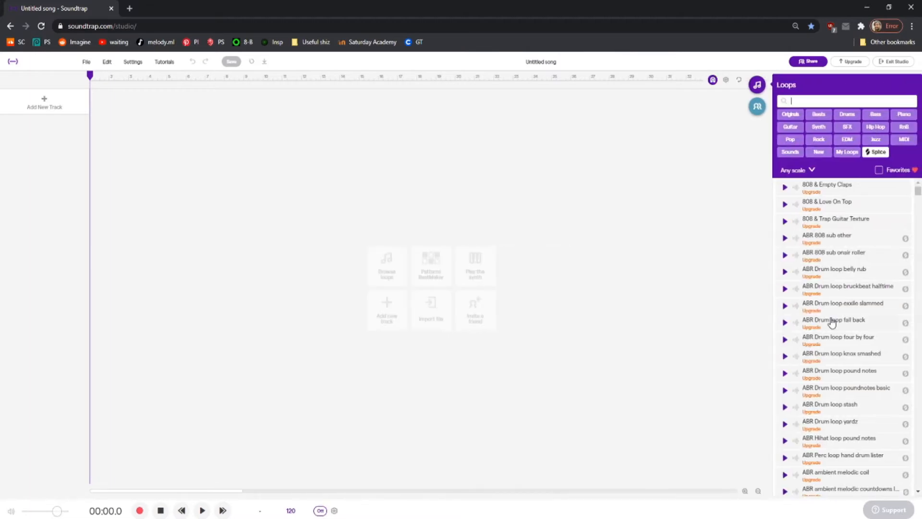
# Step: Preview ABR Drum loop belly rub and, under the Originals filter, Anthem - Beat 1 (Kick & Snare), then clear the filter
pyautogui.scroll(-10, 832, 322)
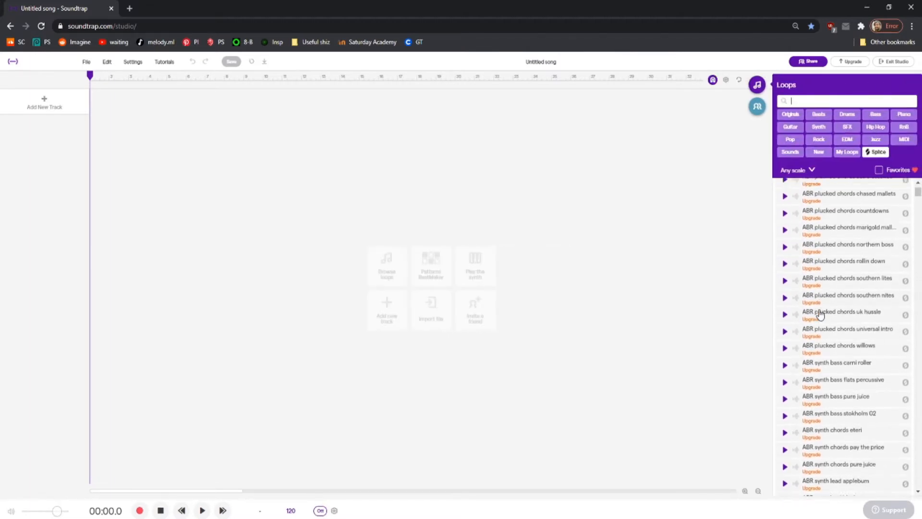
pyautogui.scroll(10, 820, 315)
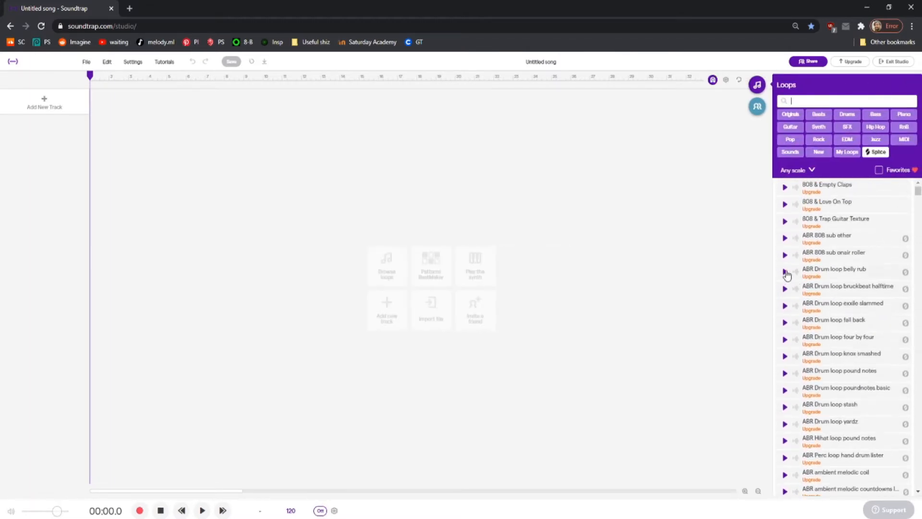
pyautogui.click(785, 272)
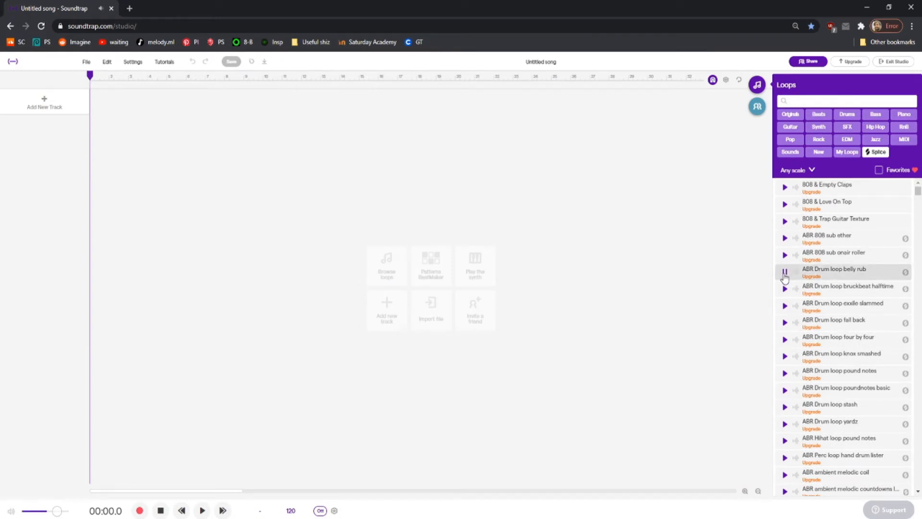
pyautogui.click(784, 273)
pyautogui.click(790, 115)
pyautogui.click(784, 259)
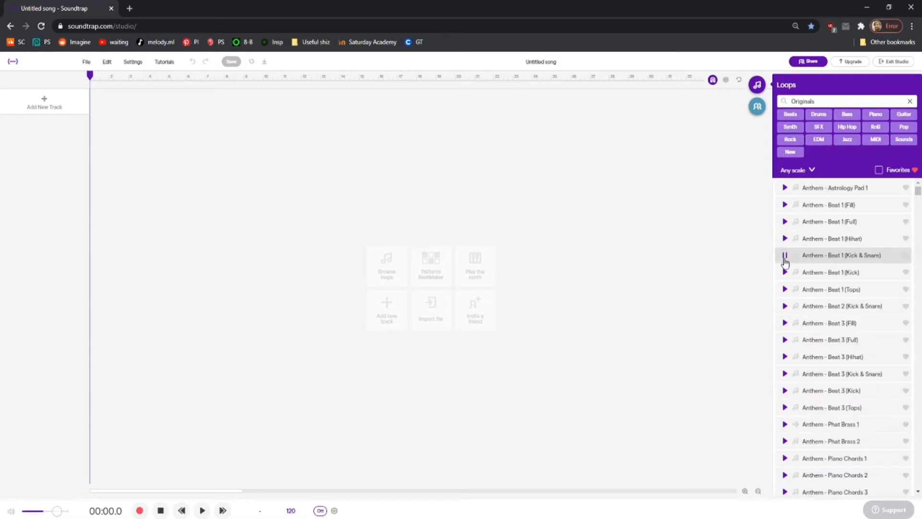
pyautogui.click(910, 102)
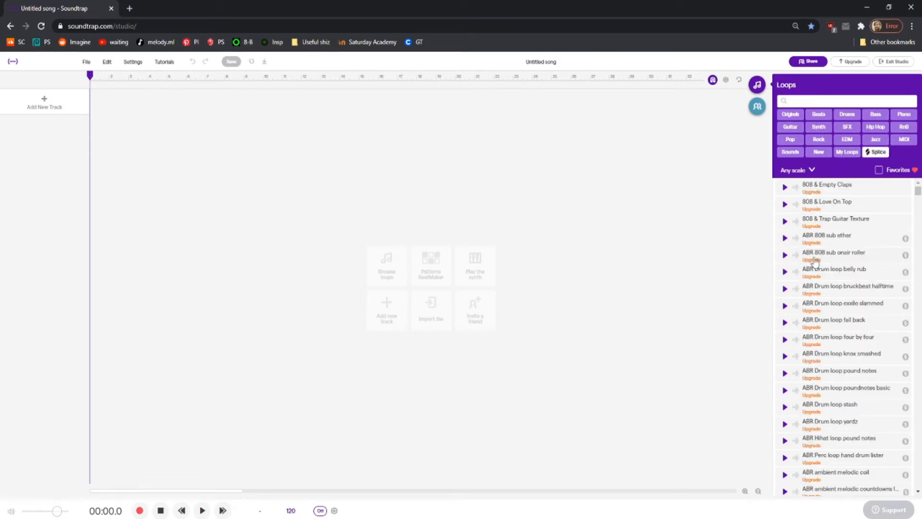
# Step: Preview the ABR 808 sub onair roller loop, try to add it to the timeline, and dismiss the upgrade offer
pyautogui.click(786, 255)
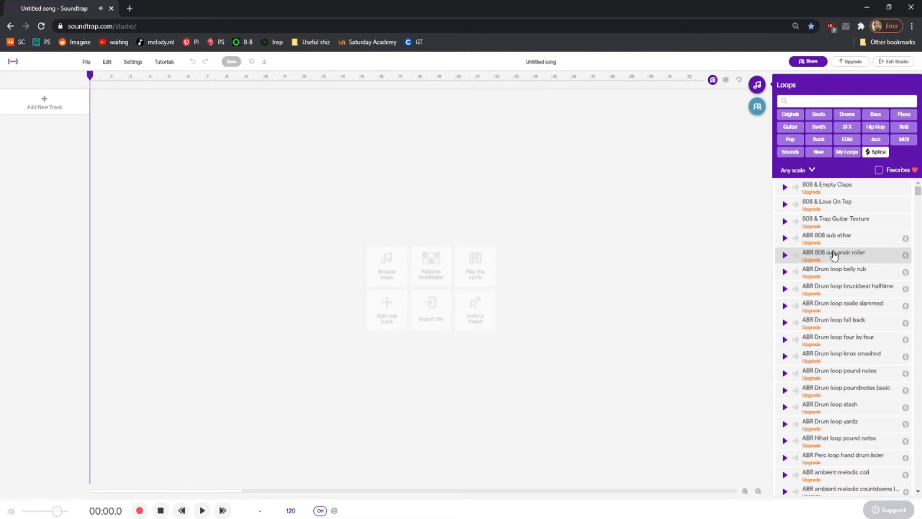
pyautogui.moveTo(834, 256); pyautogui.dragTo(529, 244)
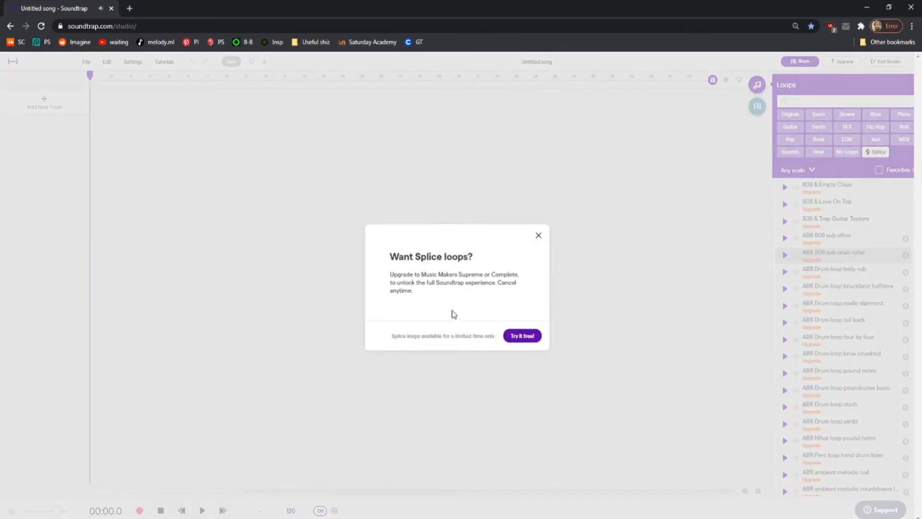
pyautogui.click(539, 236)
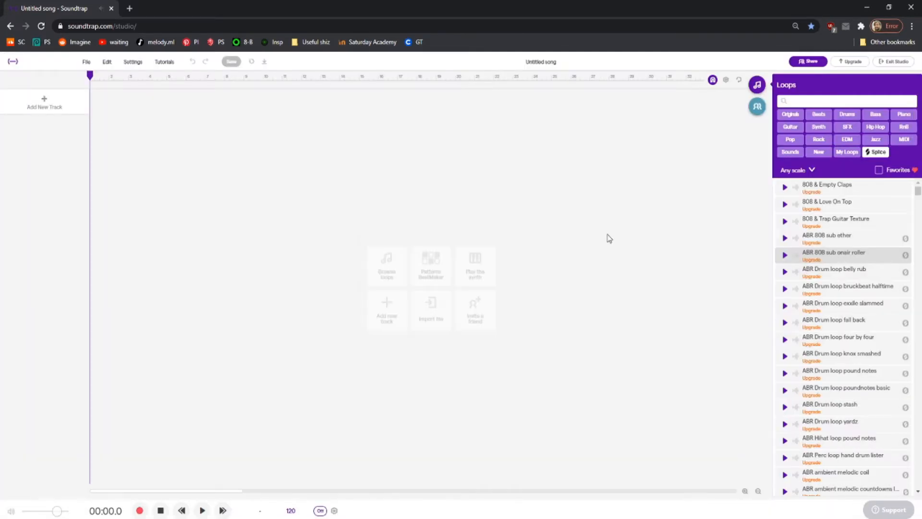
# Step: Add the free Anthem - Astrology Pad 1 loop at the start of the timeline and stop playback
pyautogui.scroll(-15, 849, 259)
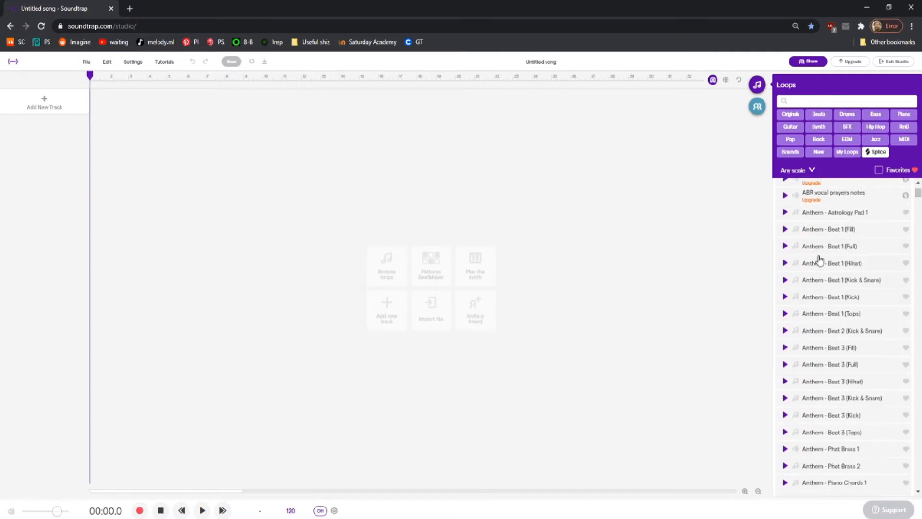
pyautogui.click(785, 213)
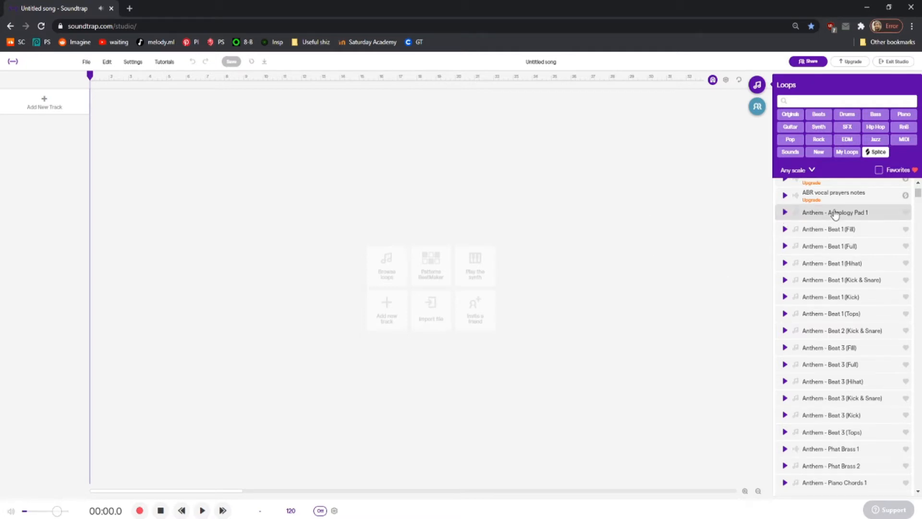
pyautogui.moveTo(835, 215); pyautogui.dragTo(90, 200)
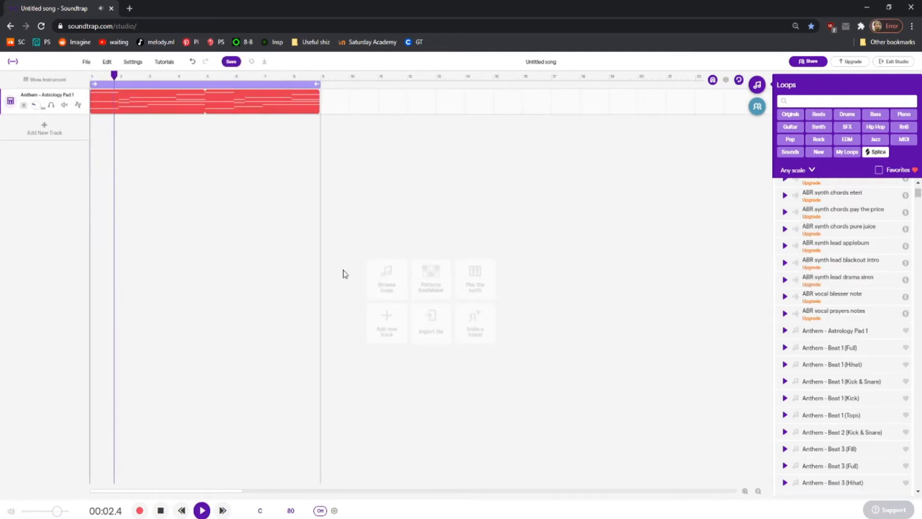
pyautogui.click(161, 510)
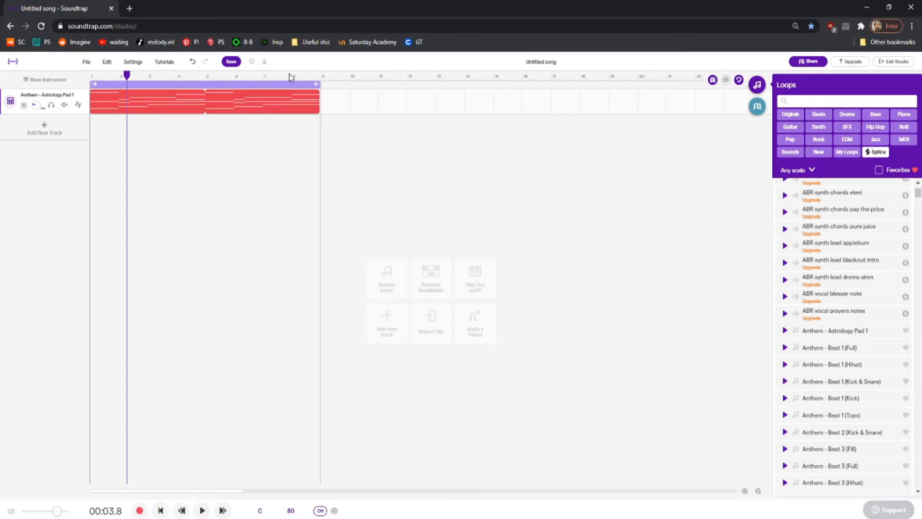
# Step: Play the loop region from bar 8 to hear it cycle, and return the playhead to the start
pyautogui.click(305, 76)
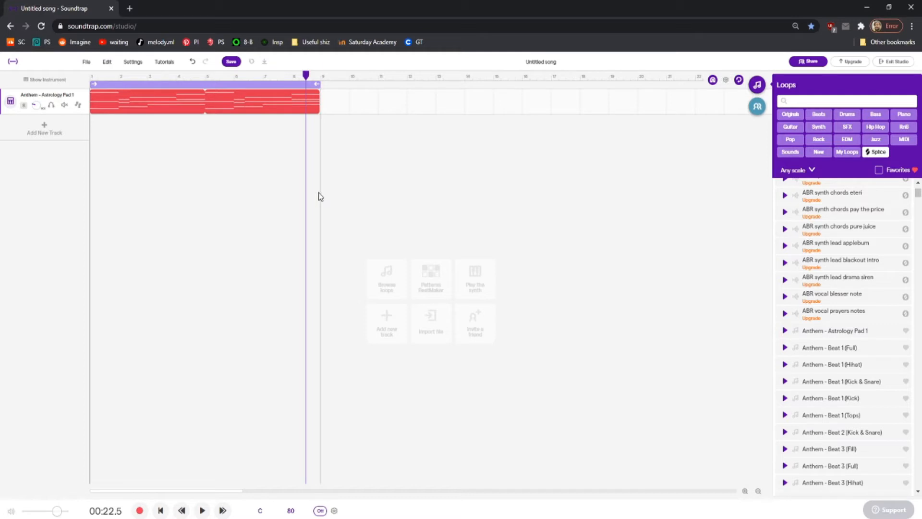
pyautogui.click(299, 76)
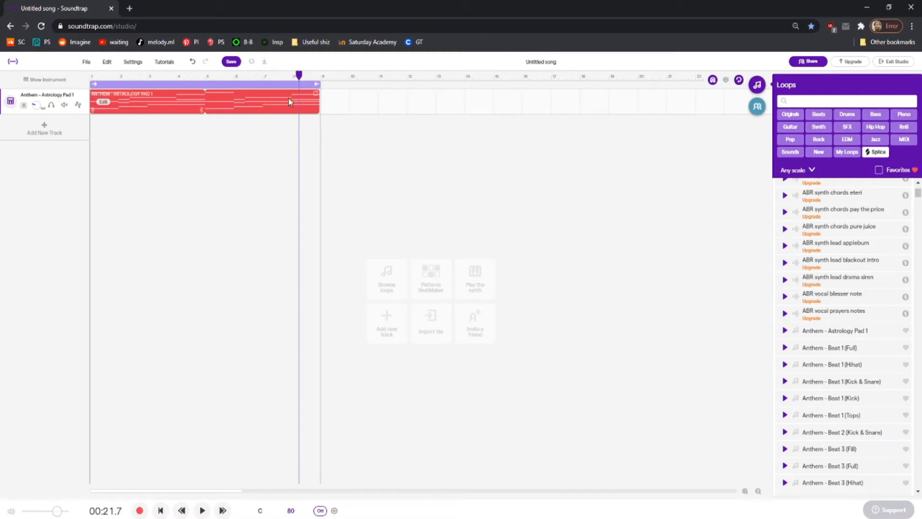
pyautogui.click(278, 78)
pyautogui.moveTo(278, 81); pyautogui.dragTo(293, 79)
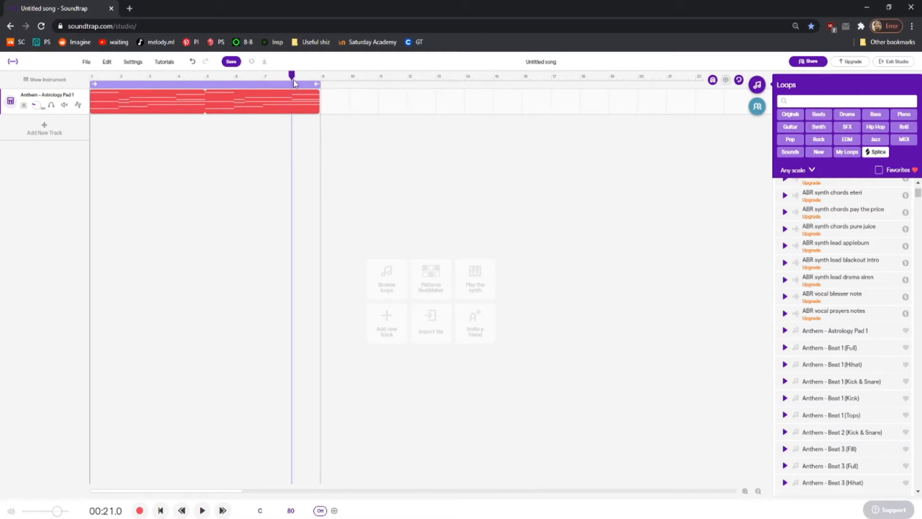
pyautogui.press('space')
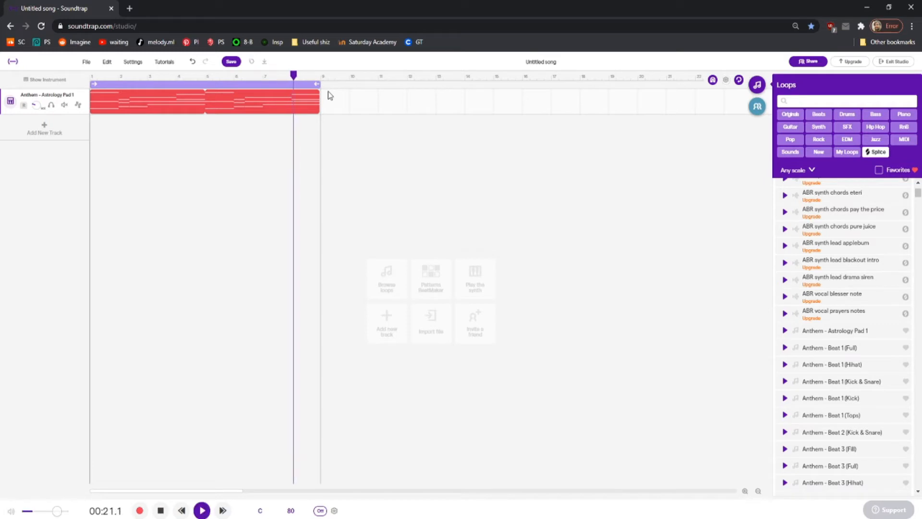
pyautogui.click(202, 510)
pyautogui.click(160, 510)
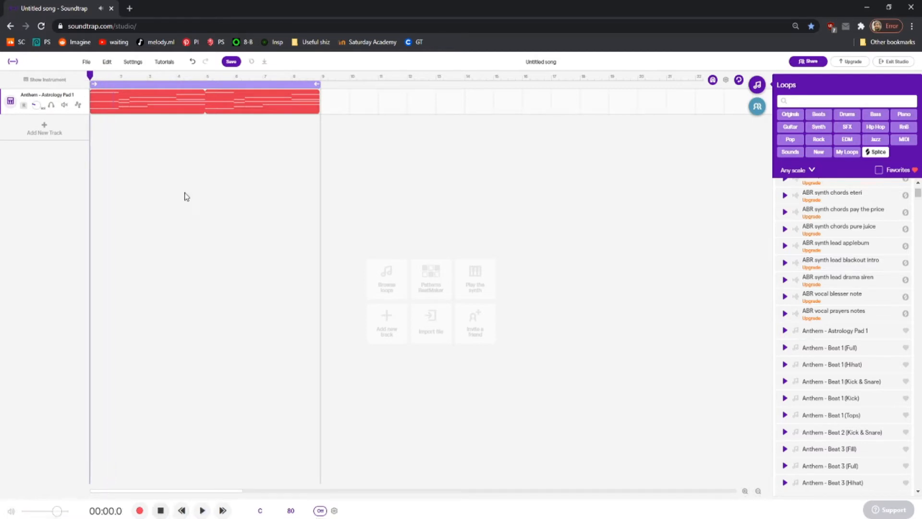
# Step: Test playback from bar 8 past the clip's end with the loop region off, then re-enable looping and rewind to the start
pyautogui.click(170, 89)
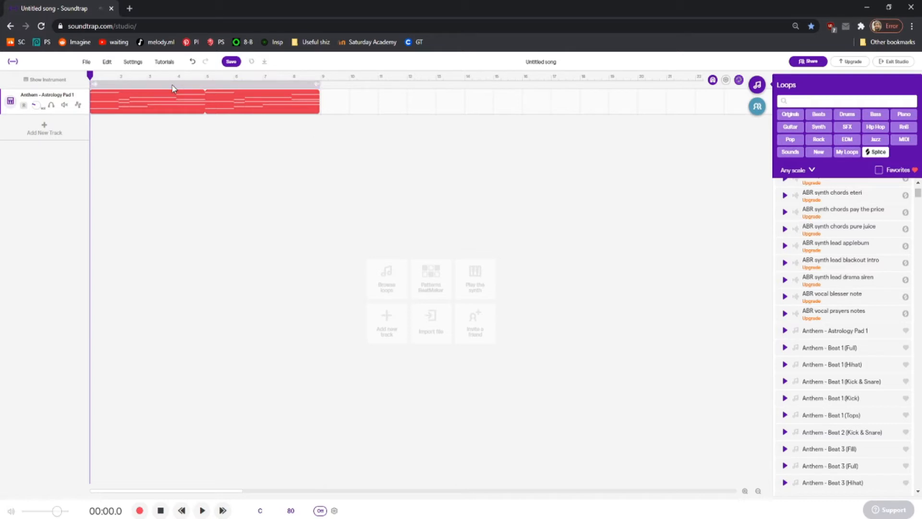
pyautogui.click(201, 84)
pyautogui.click(200, 84)
pyautogui.click(201, 84)
pyautogui.click(201, 85)
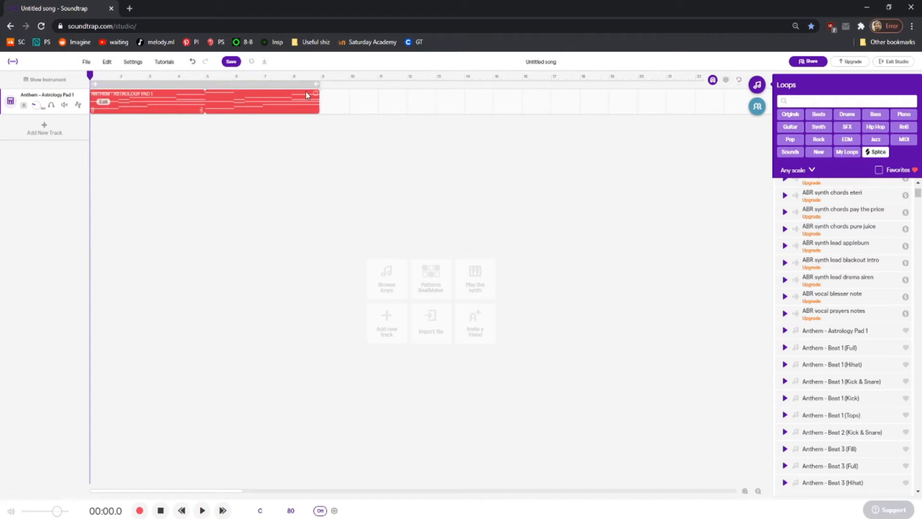
pyautogui.click(292, 76)
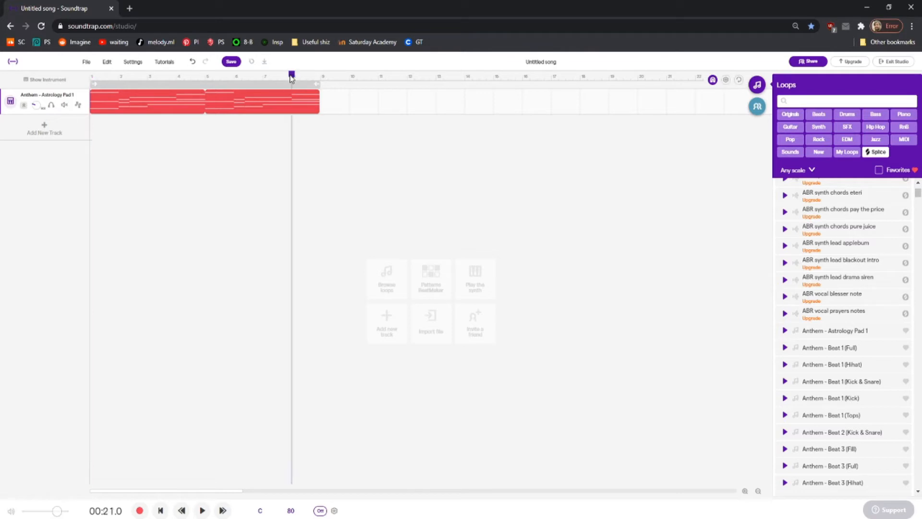
pyautogui.click(203, 510)
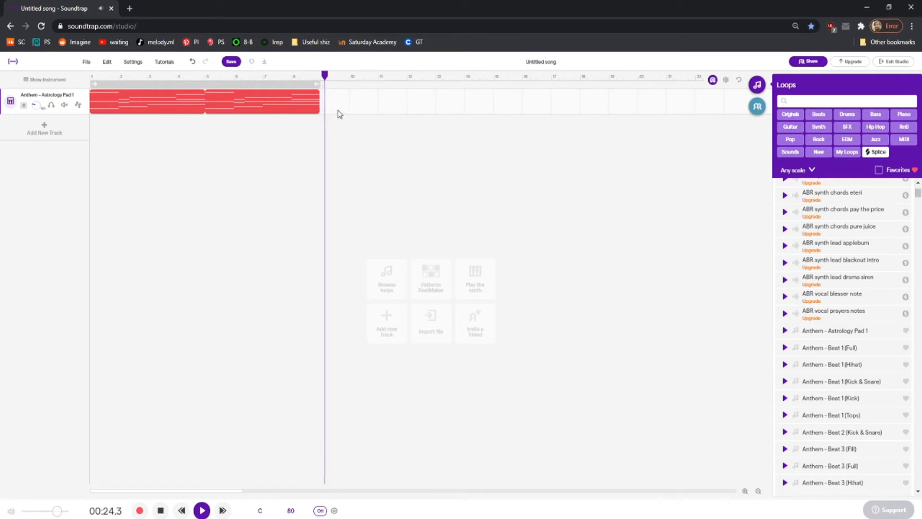
pyautogui.click(202, 510)
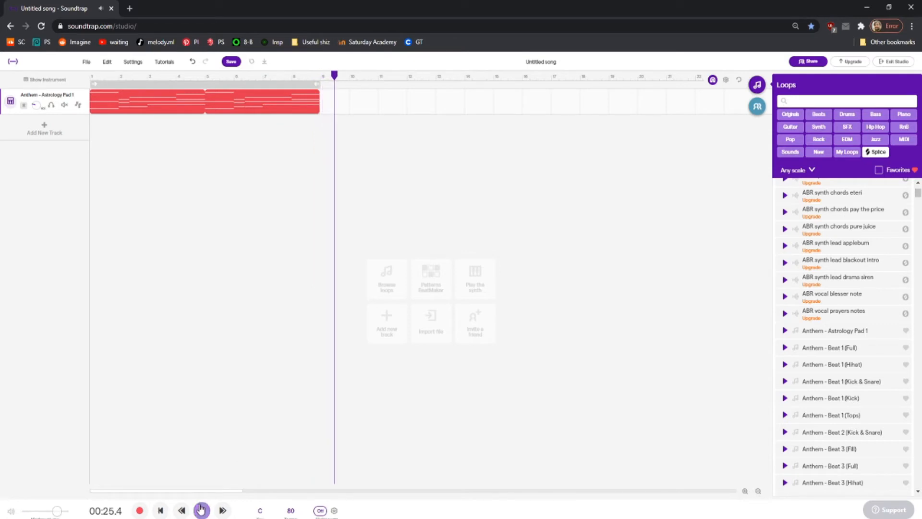
pyautogui.click(217, 86)
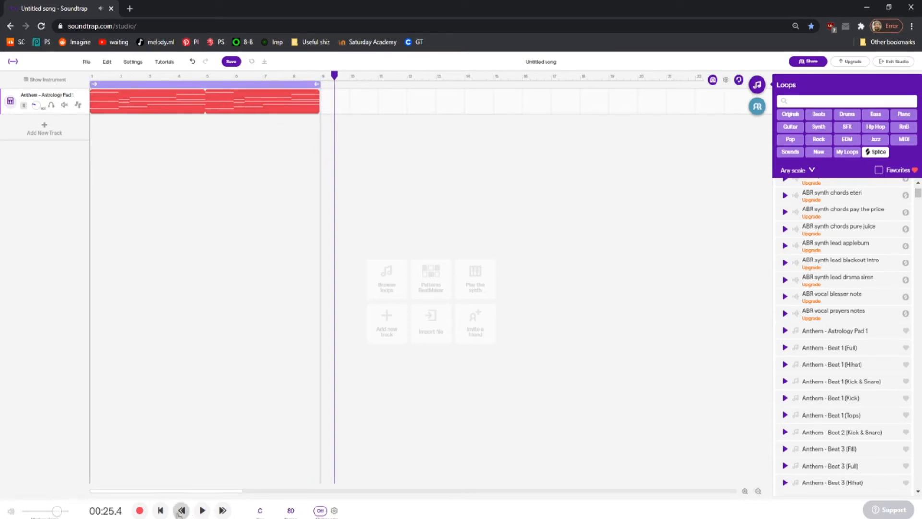
pyautogui.click(160, 510)
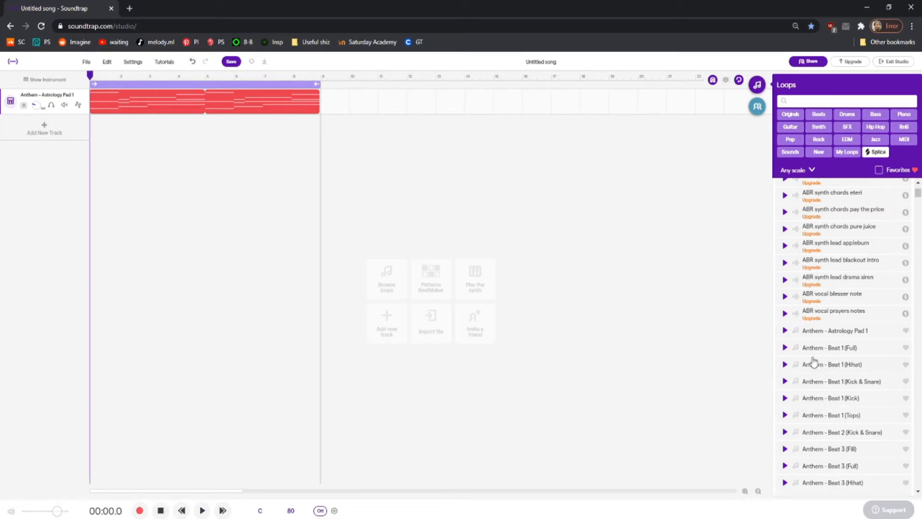
# Step: Add the Anthem - Beat 1 (Hihat) and Anthem - Beat 1 (Kick & Snare) loops as new tracks starting at bar 1
pyautogui.click(785, 364)
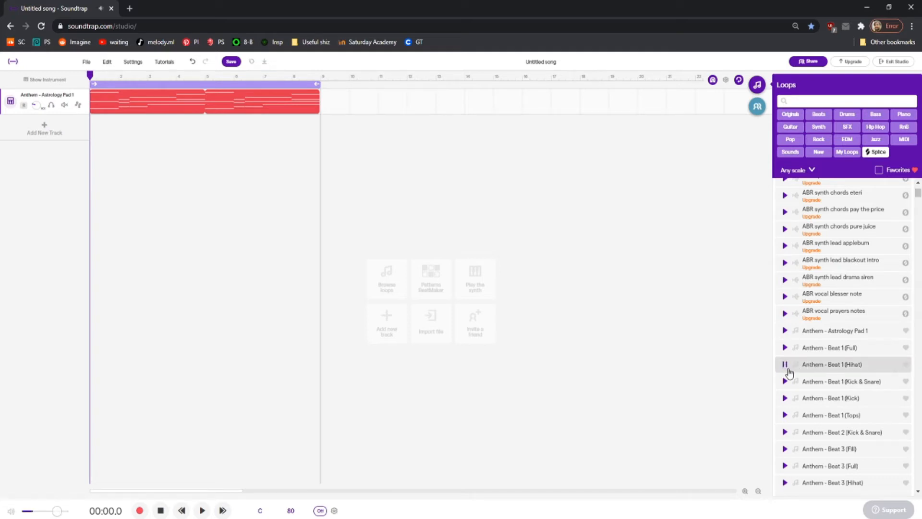
pyautogui.moveTo(831, 366); pyautogui.dragTo(91, 246)
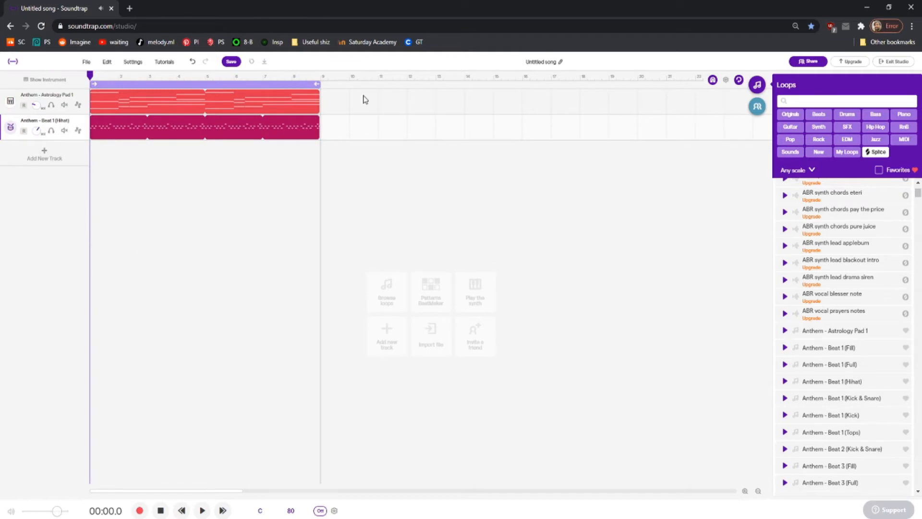
pyautogui.moveTo(160, 136)
pyautogui.moveTo(870, 403); pyautogui.dragTo(90, 317)
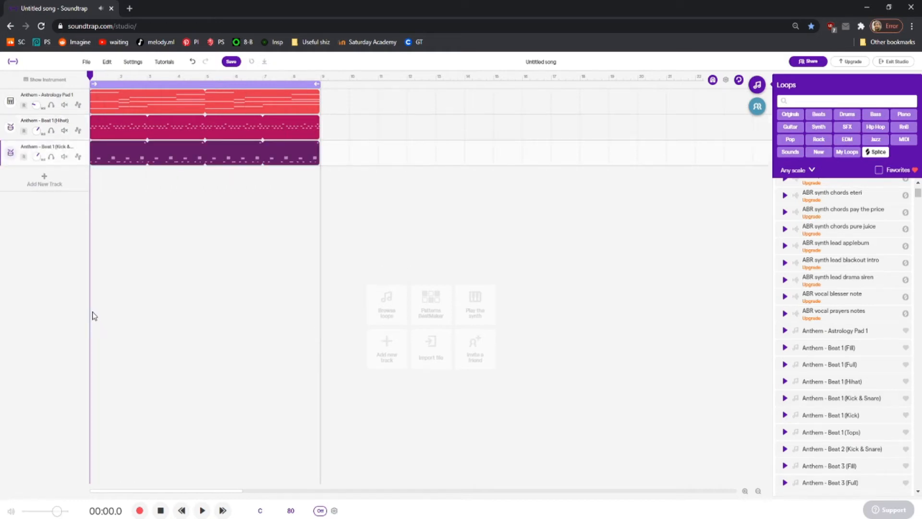
# Step: Add the Anthem - Beat 1 (Tops) loop as a new track at bar 1 and play the song
pyautogui.scroll(-1, 881, 433)
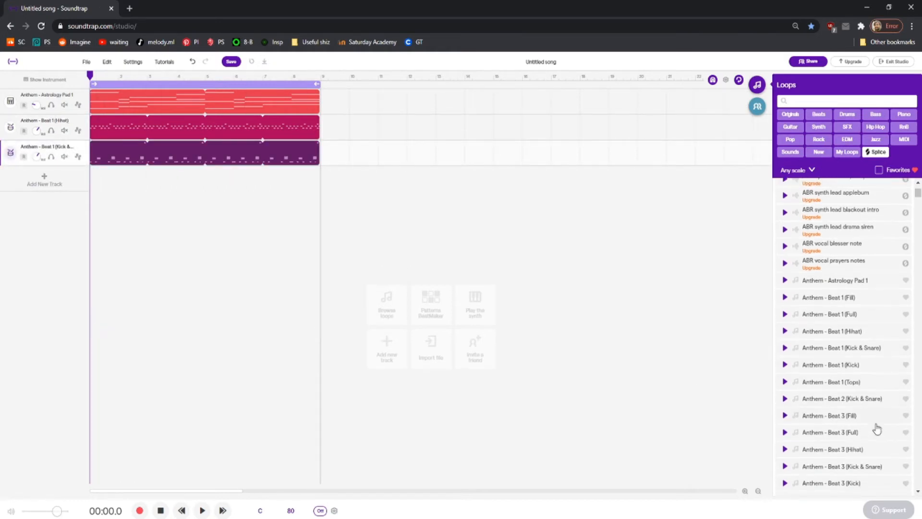
pyautogui.moveTo(832, 388); pyautogui.dragTo(93, 290)
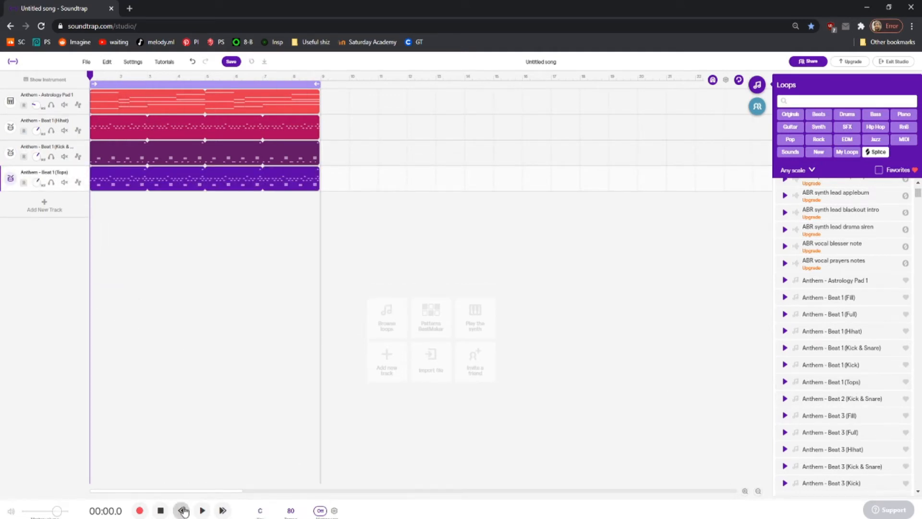
pyautogui.click(203, 511)
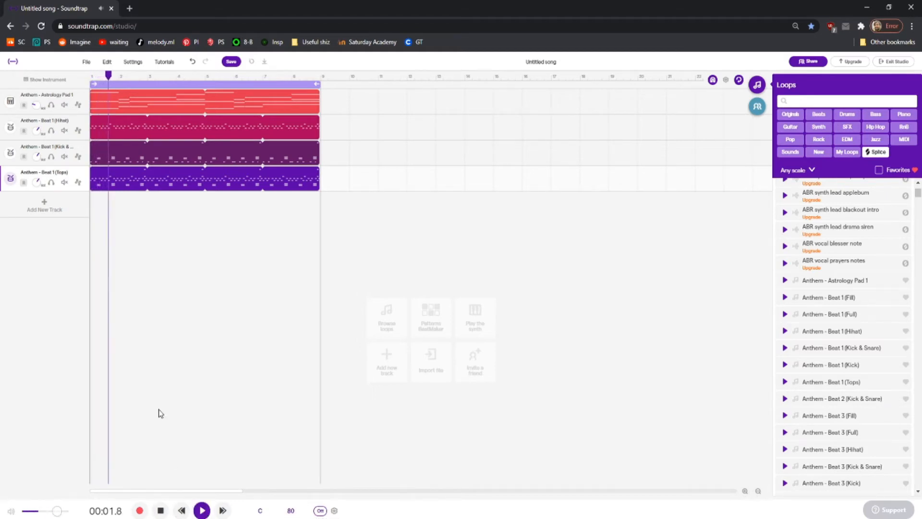
pyautogui.moveTo(116, 128)
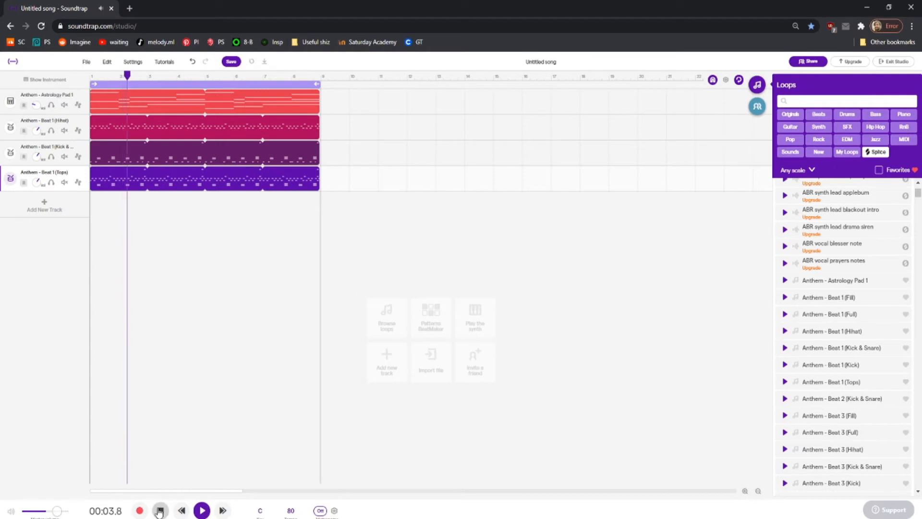
# Step: Stop playback, solo the Anthem - Beat 1 (Tops) track to hear it alone, and turn its solo off
pyautogui.click(202, 510)
pyautogui.moveTo(169, 185)
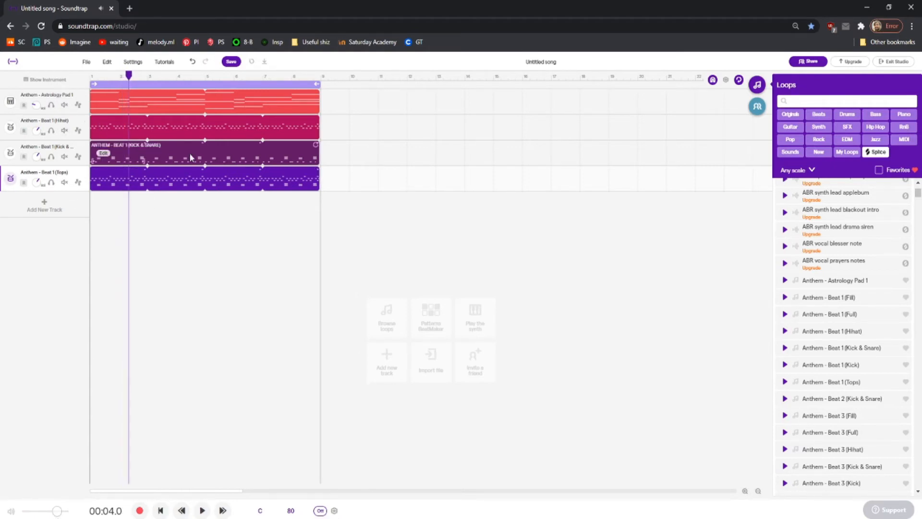
pyautogui.click(51, 183)
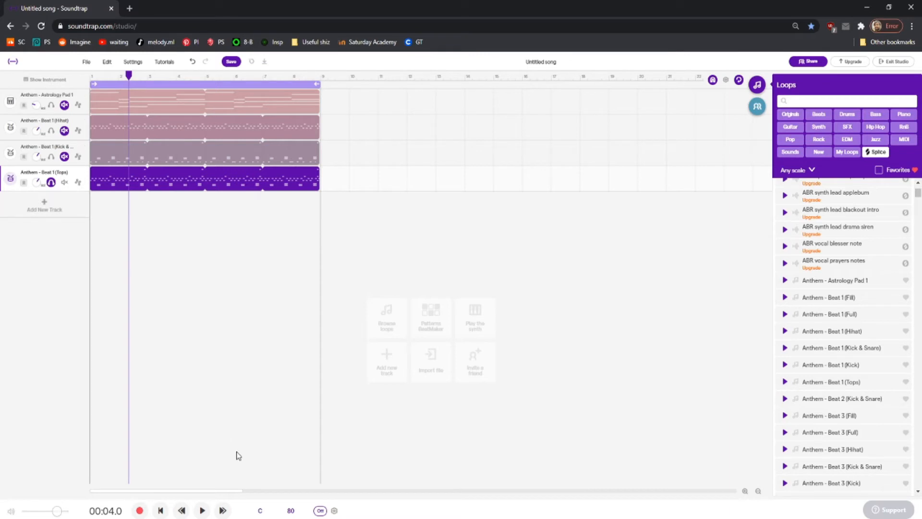
pyautogui.click(202, 510)
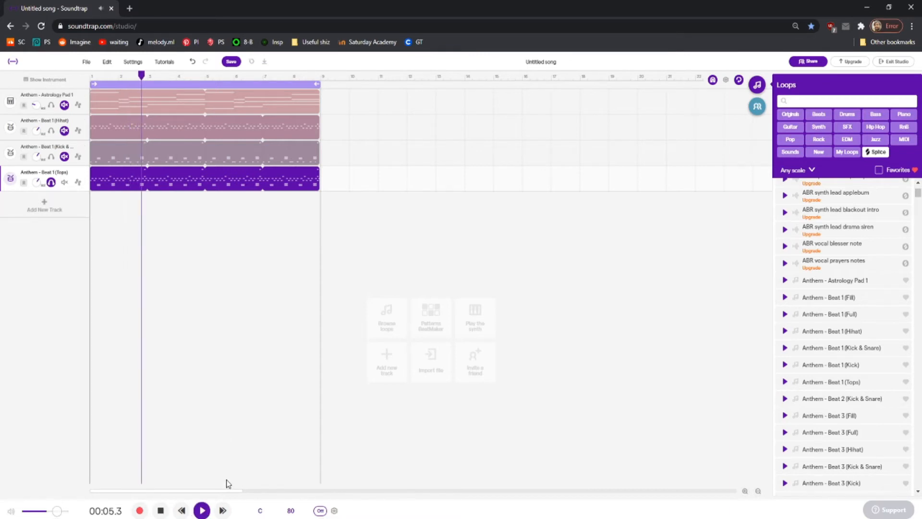
pyautogui.click(202, 510)
pyautogui.click(51, 182)
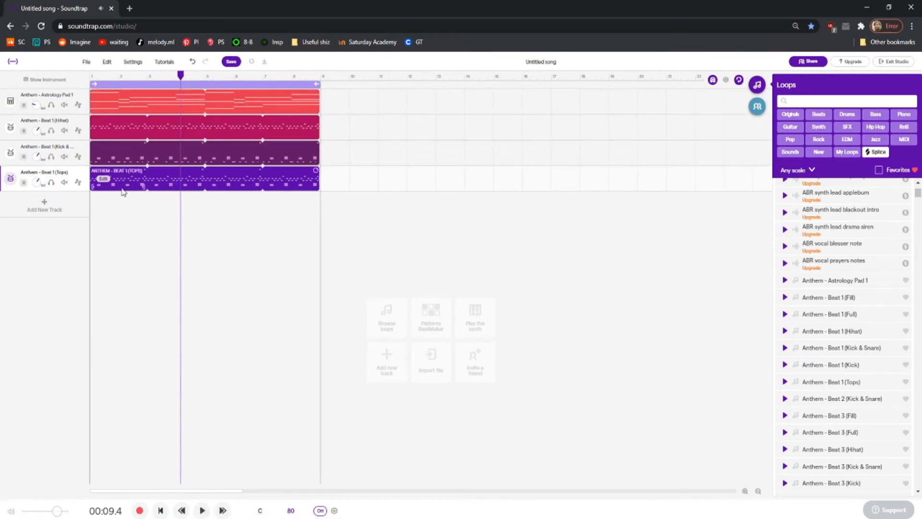
# Step: Solo the Anthem - Beat 1 (Kick & Snare) and (Hihat) tracks together, play them from the start, and clear both solos
pyautogui.moveTo(148, 125)
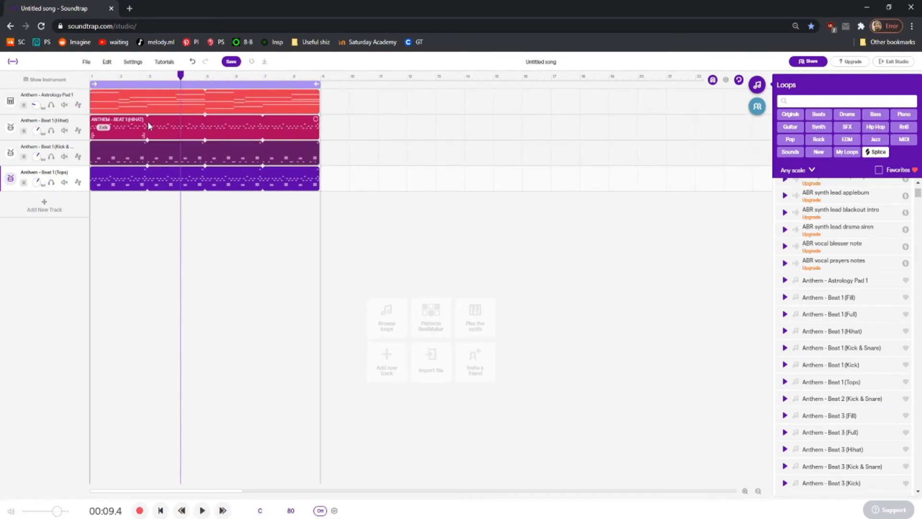
pyautogui.click(51, 157)
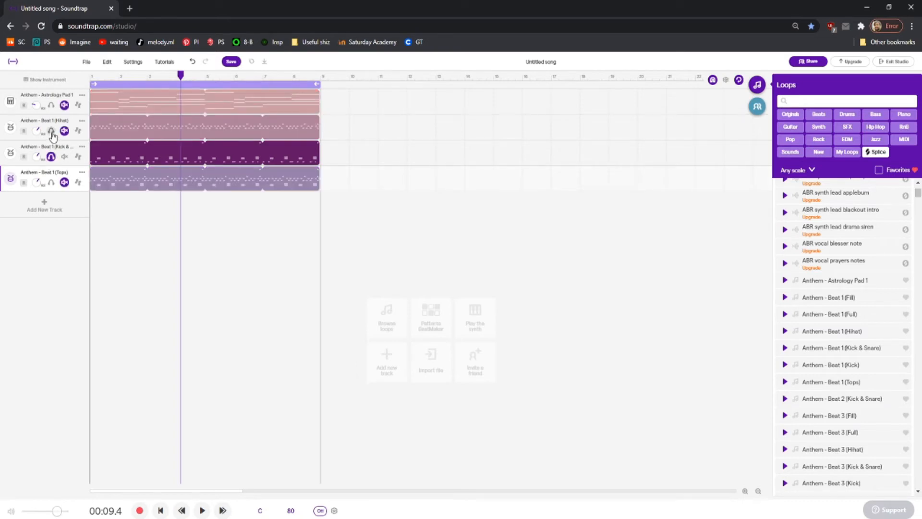
pyautogui.click(52, 133)
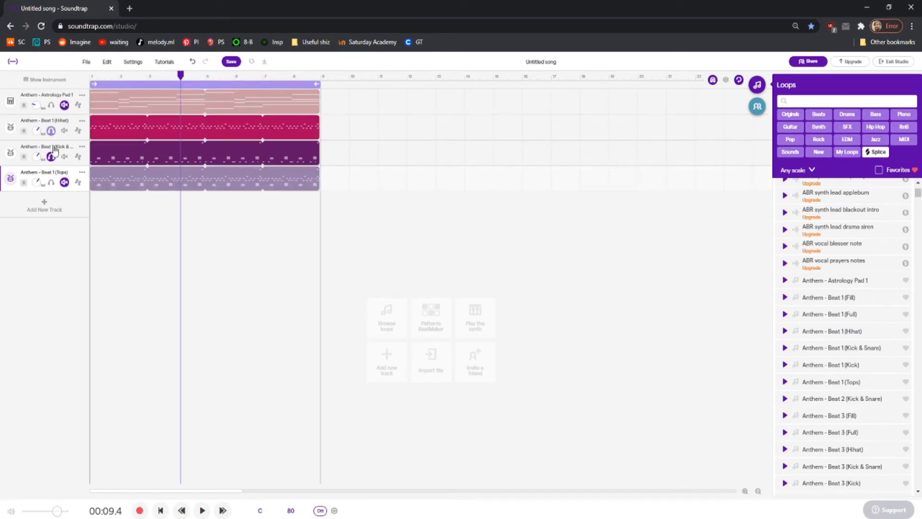
pyautogui.click(158, 509)
pyautogui.press('space')
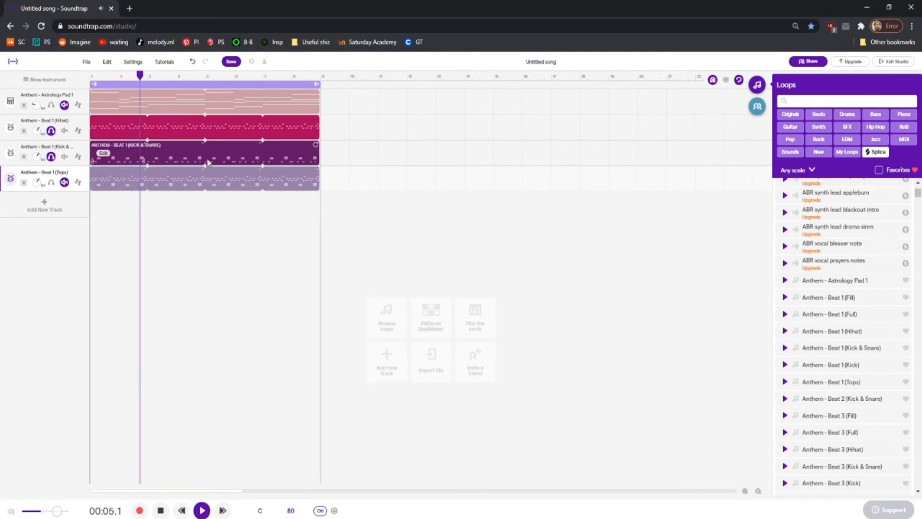
pyautogui.click(161, 510)
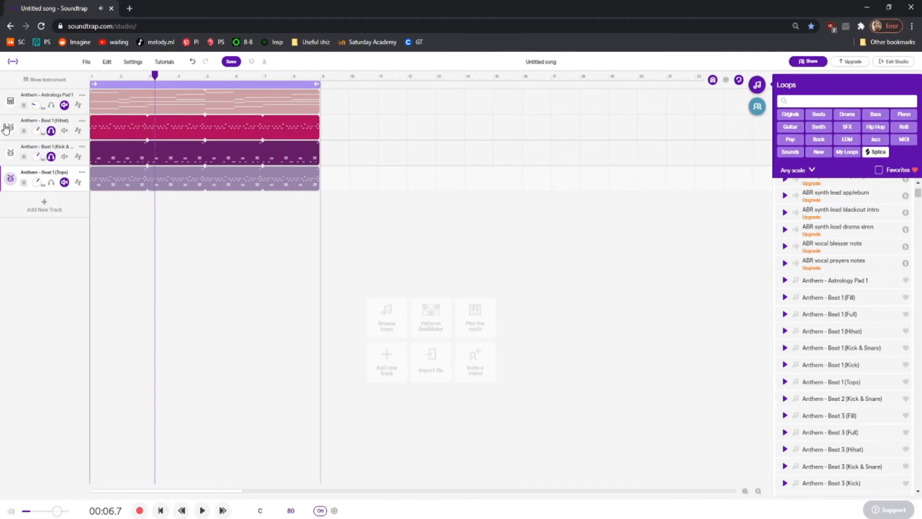
pyautogui.click(52, 158)
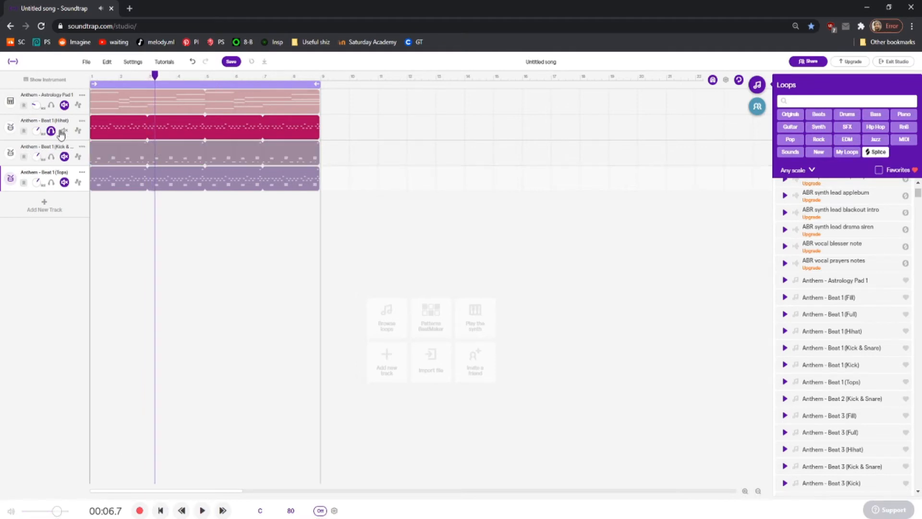
pyautogui.click(51, 131)
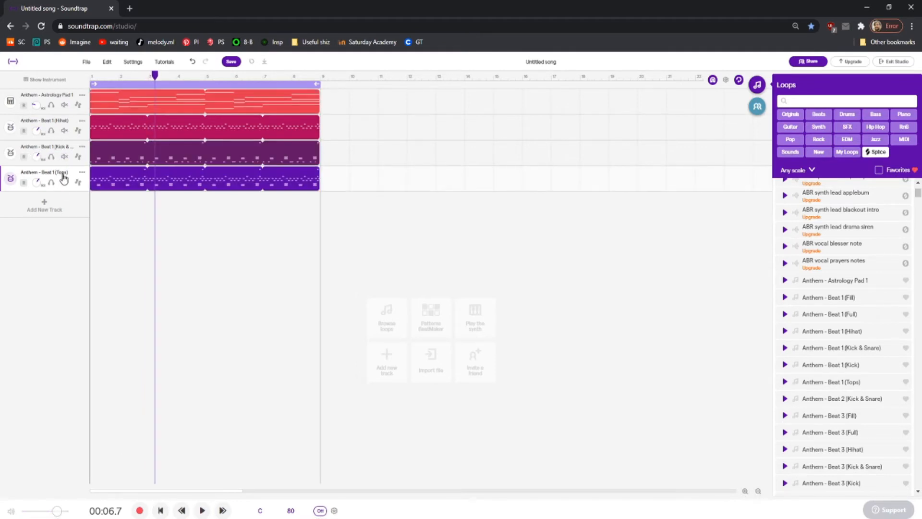
# Step: Delete the Anthem - Beat 1 (Tops) clip and remove its emptied track
pyautogui.click(185, 189)
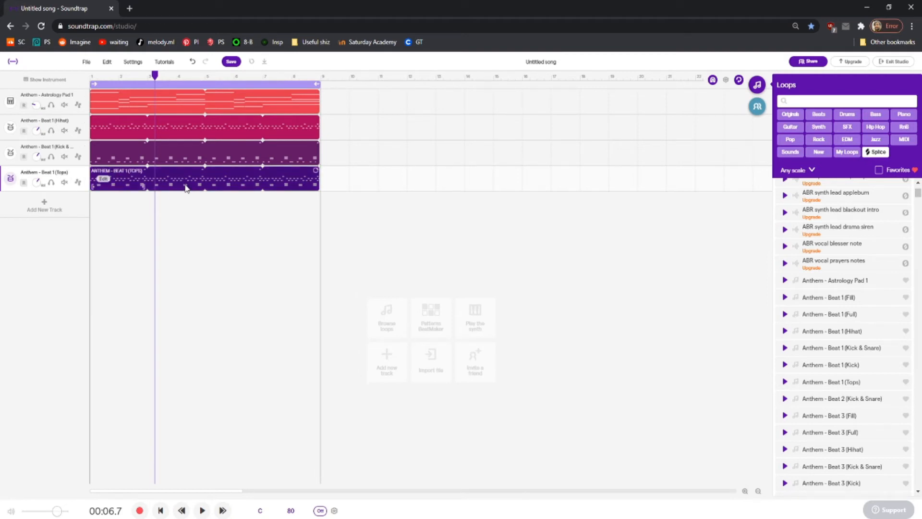
pyautogui.press('Delete')
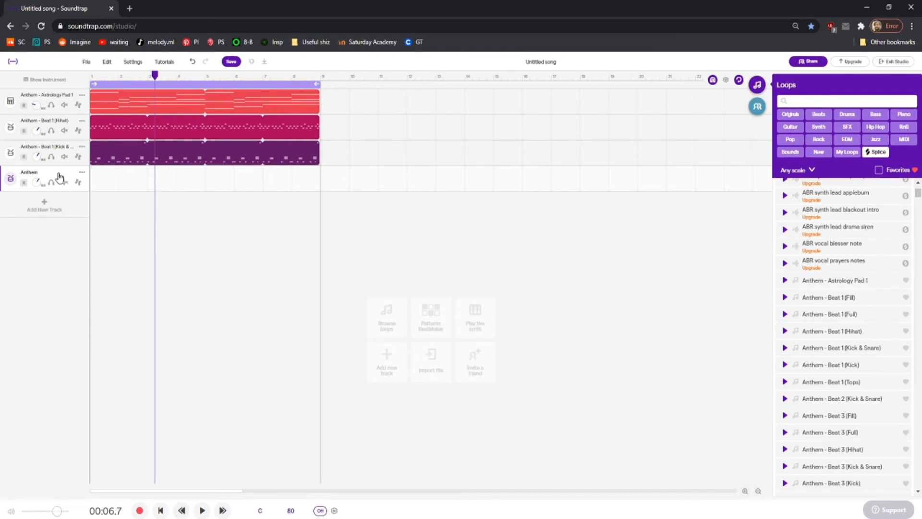
pyautogui.click(78, 179)
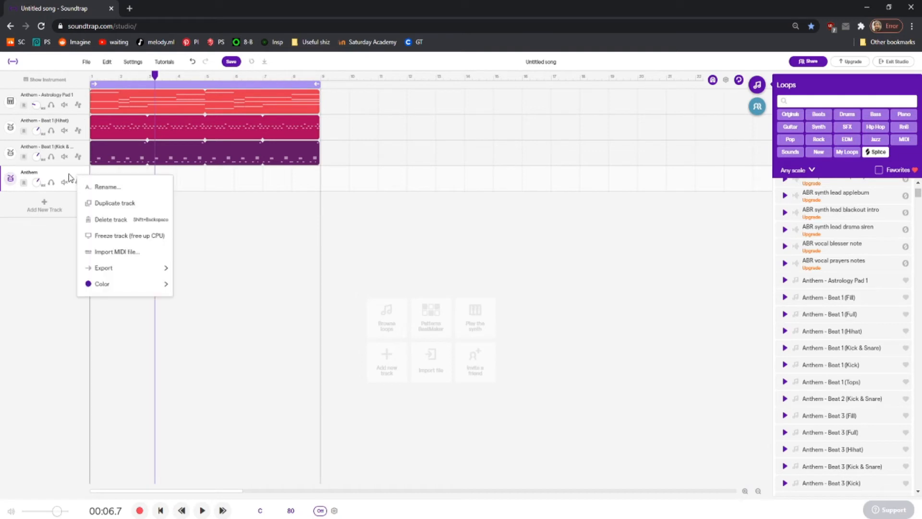
pyautogui.click(126, 223)
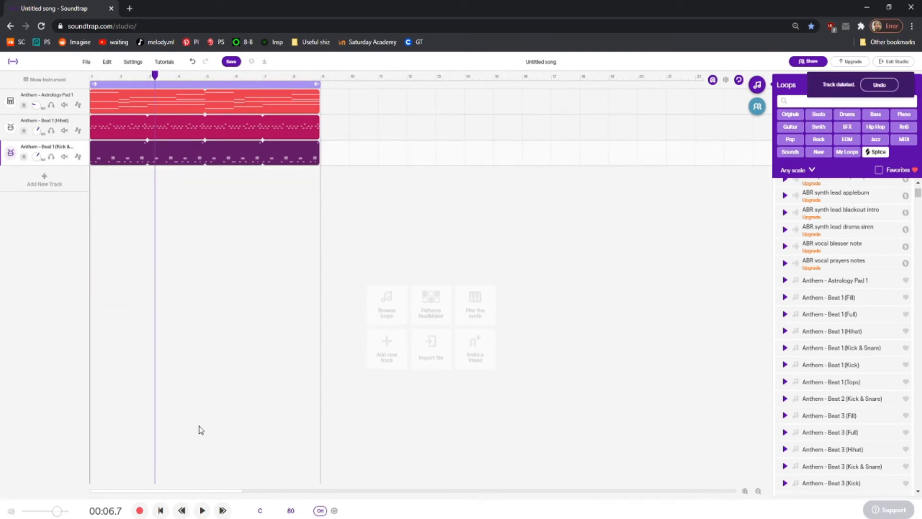
# Step: Play the song from the start with the three remaining tracks, and return the playhead to the beginning
pyautogui.click(160, 510)
pyautogui.click(202, 510)
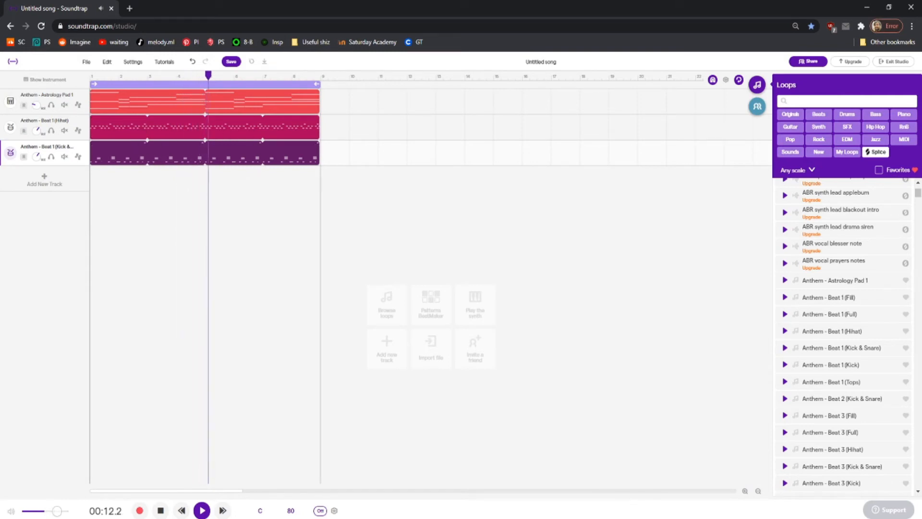
pyautogui.click(201, 510)
pyautogui.click(160, 510)
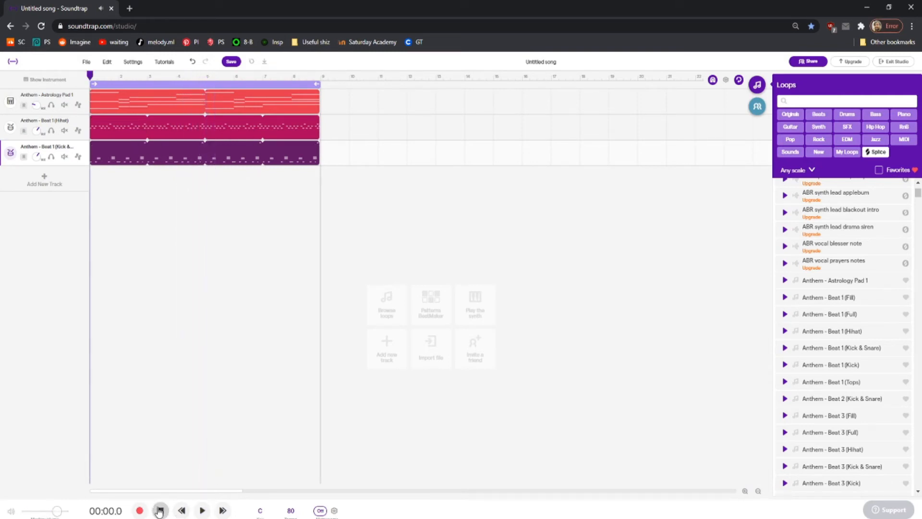
# Step: Add a voice and microphone track and record a take of about 6 seconds from the start of the song
pyautogui.click(45, 185)
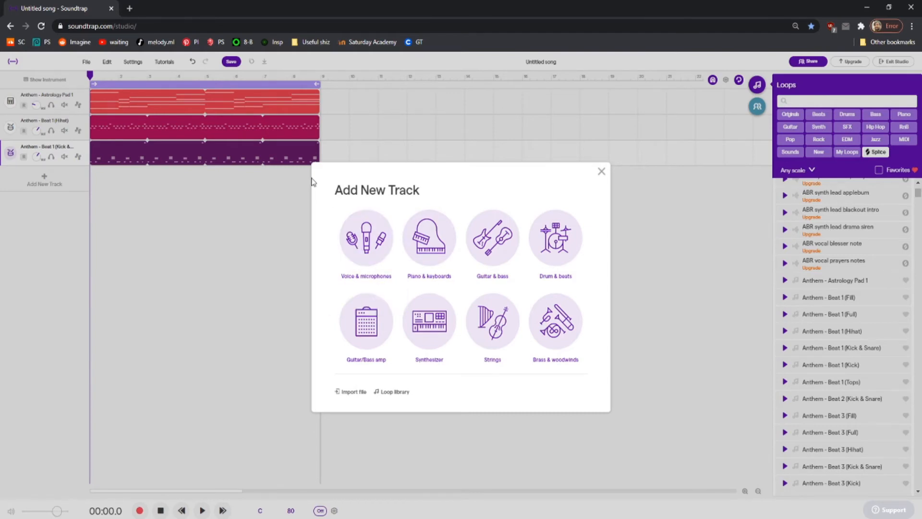
pyautogui.click(370, 237)
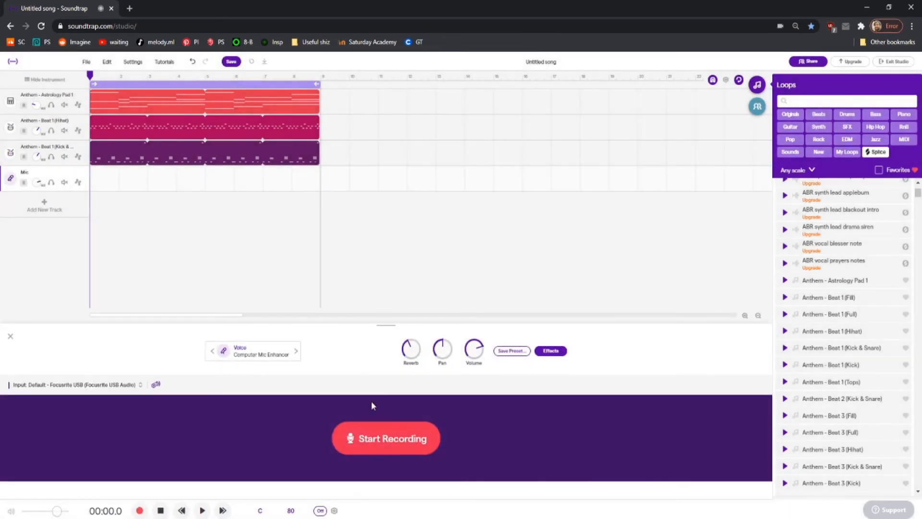
pyautogui.click(385, 438)
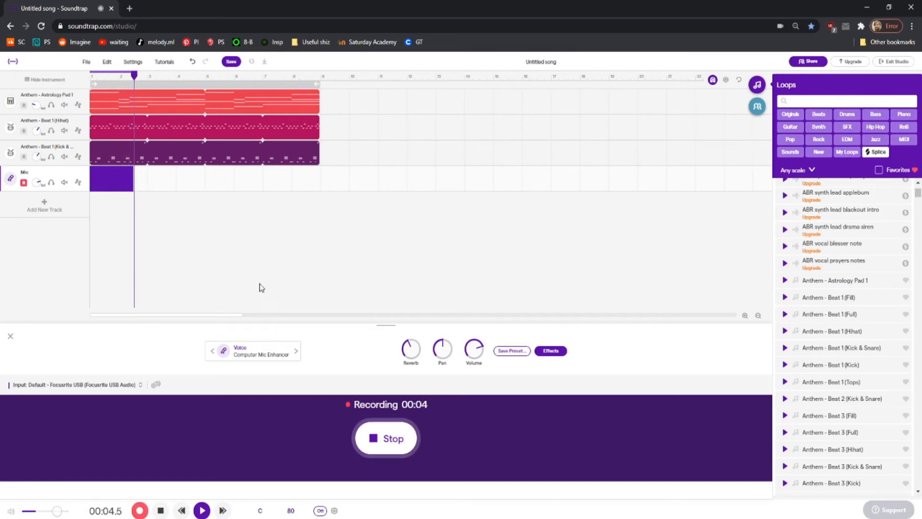
pyautogui.click(393, 452)
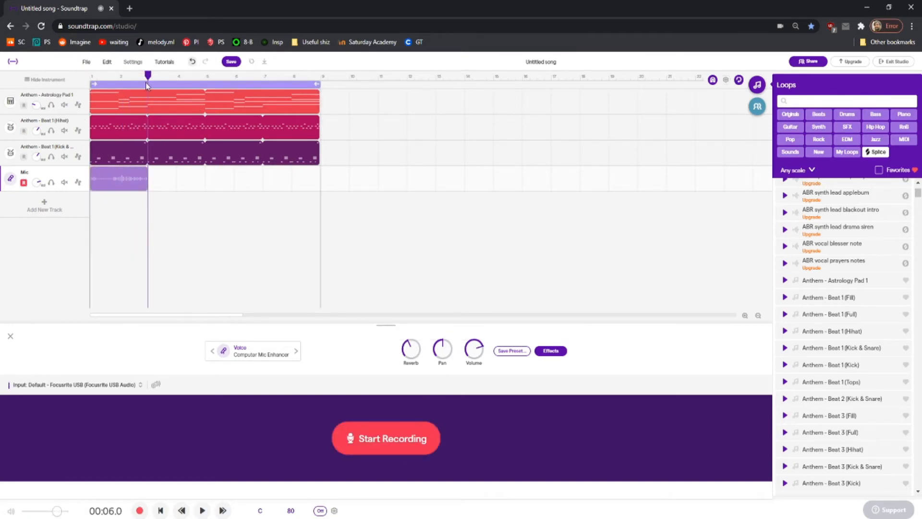
# Step: Play back the voice take from about 2 seconds in, and delete the recorded clip
pyautogui.click(131, 76)
pyautogui.click(111, 76)
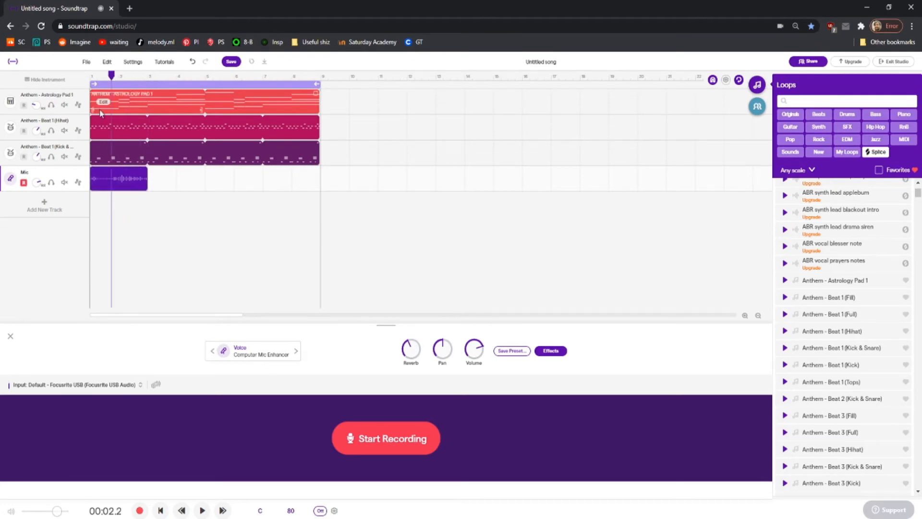
pyautogui.click(200, 510)
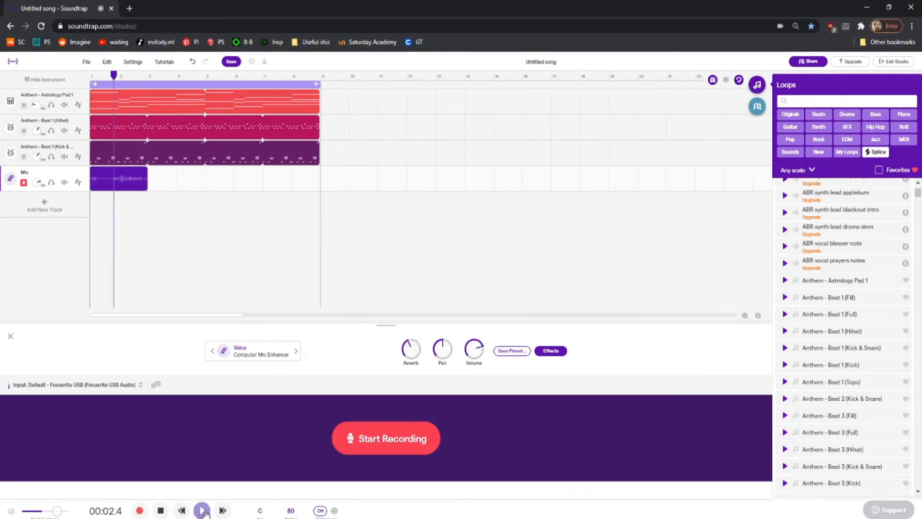
pyautogui.click(201, 510)
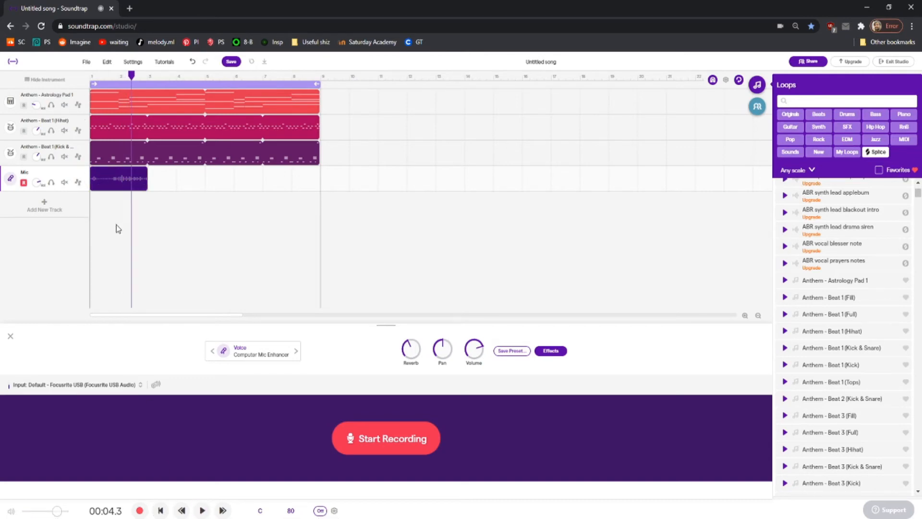
pyautogui.press('Delete')
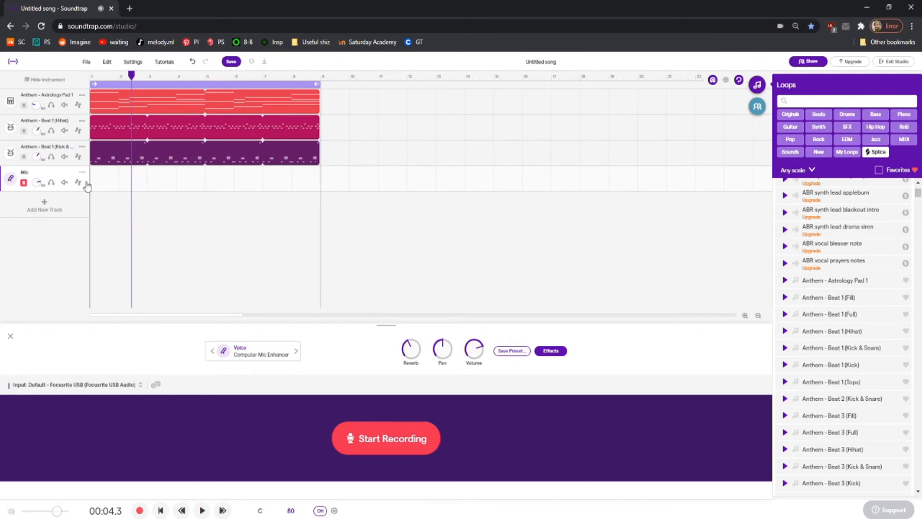
# Step: Rewind to the start, turn the metronome on, and record a new voice take of about 4.5 seconds
pyautogui.click(160, 510)
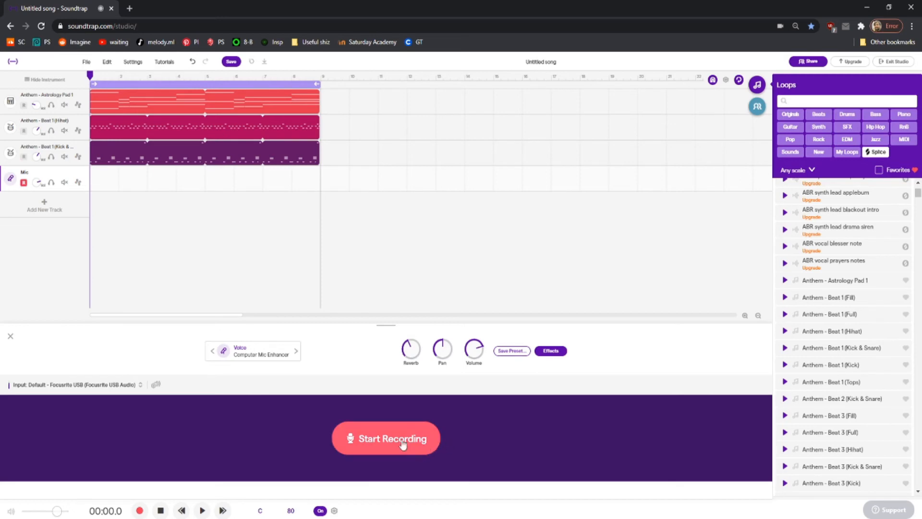
pyautogui.click(384, 437)
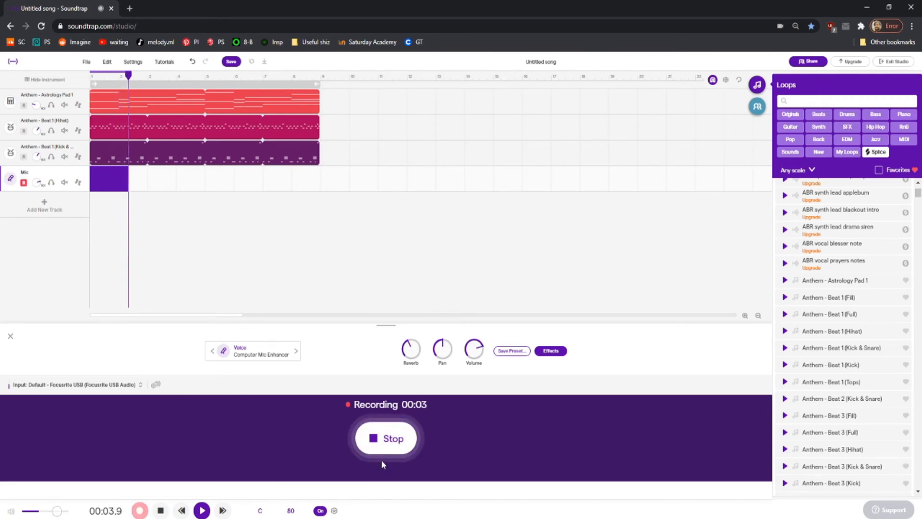
pyautogui.click(386, 439)
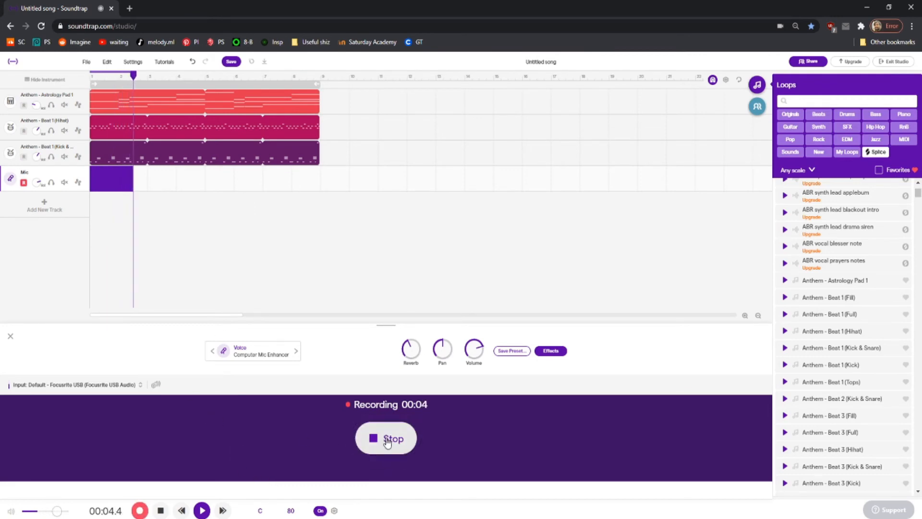
# Step: Close the microphone recording view, delete the new voice take, and delete the Mic track
pyautogui.click(12, 335)
pyautogui.click(121, 179)
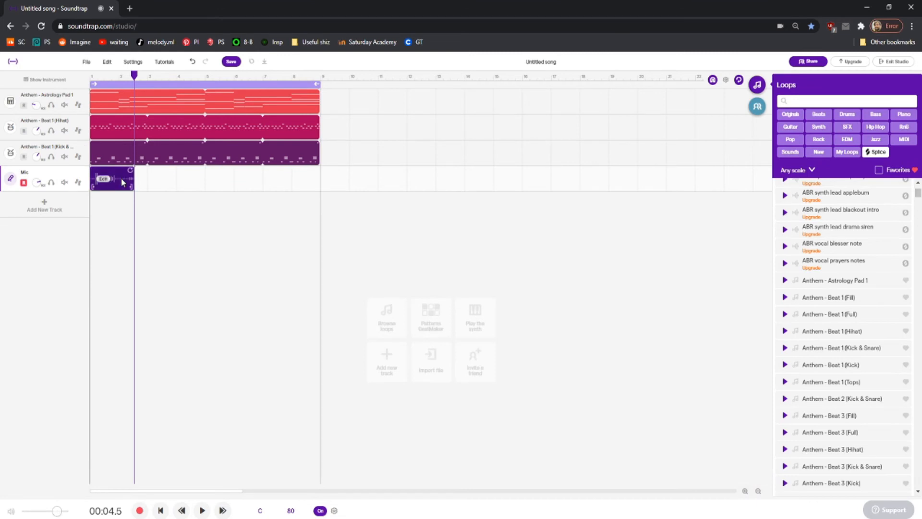
pyautogui.press('Delete')
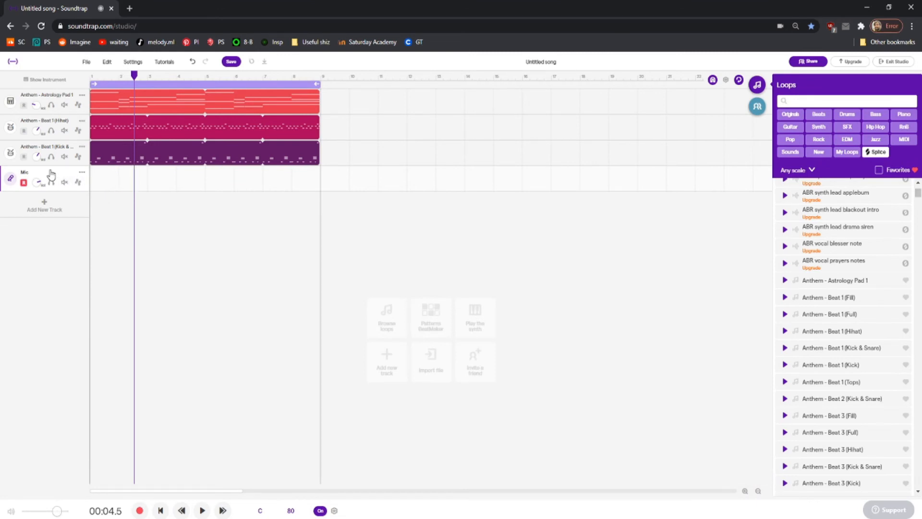
pyautogui.click(83, 173)
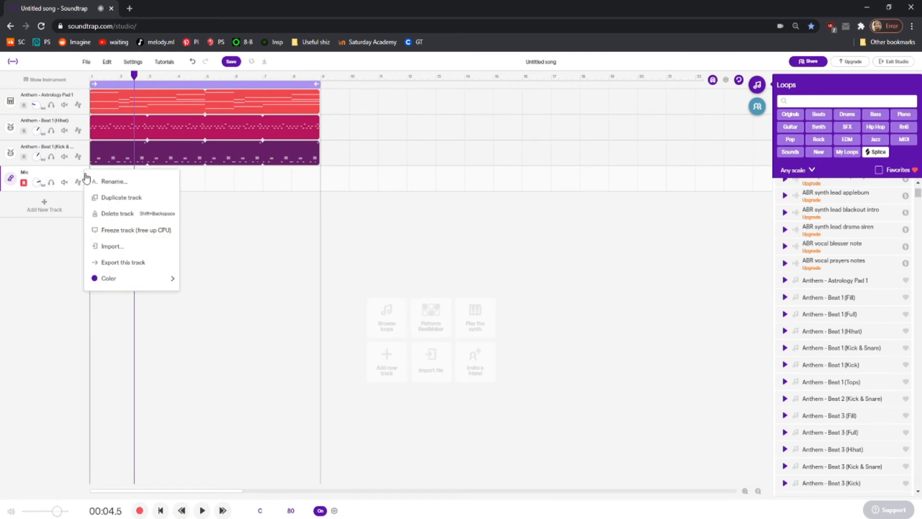
pyautogui.click(175, 217)
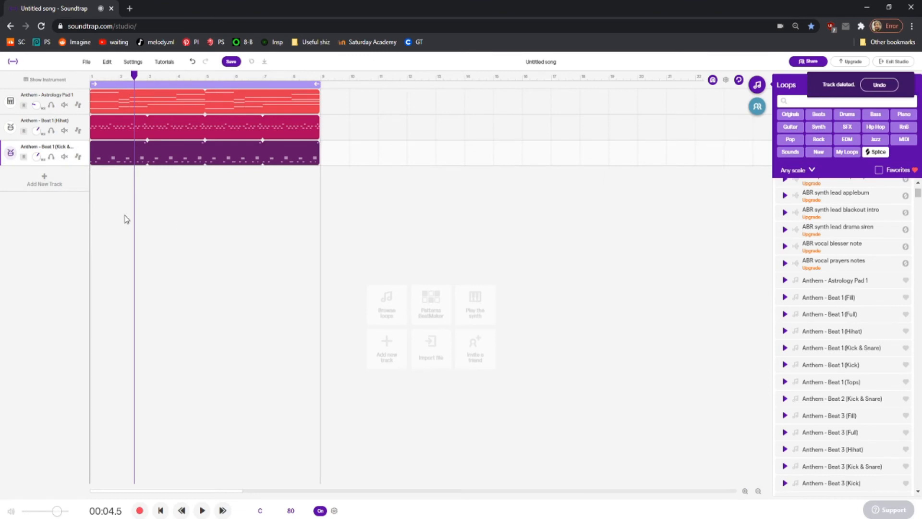
# Step: Add a synthesizer track with the Flutter Wave lead and try notes on its keyboard, including C4, C3, E3 and G3
pyautogui.click(45, 184)
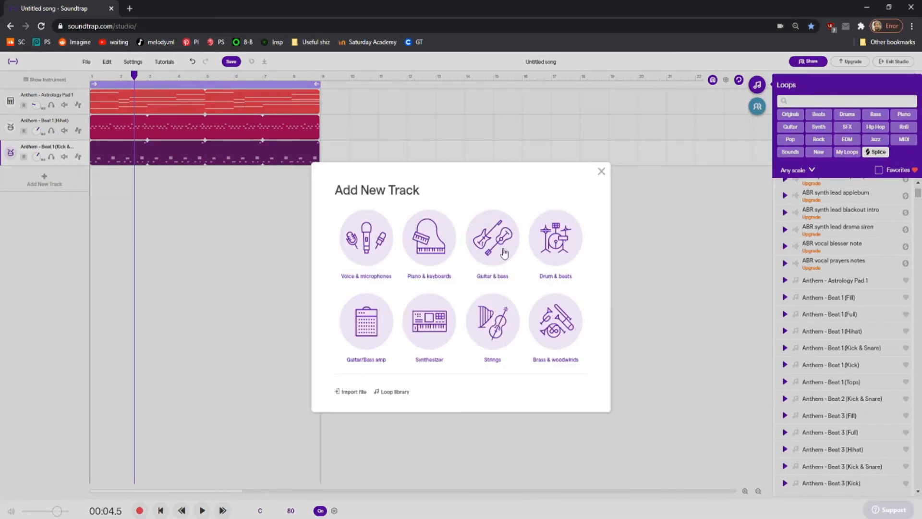
pyautogui.click(428, 318)
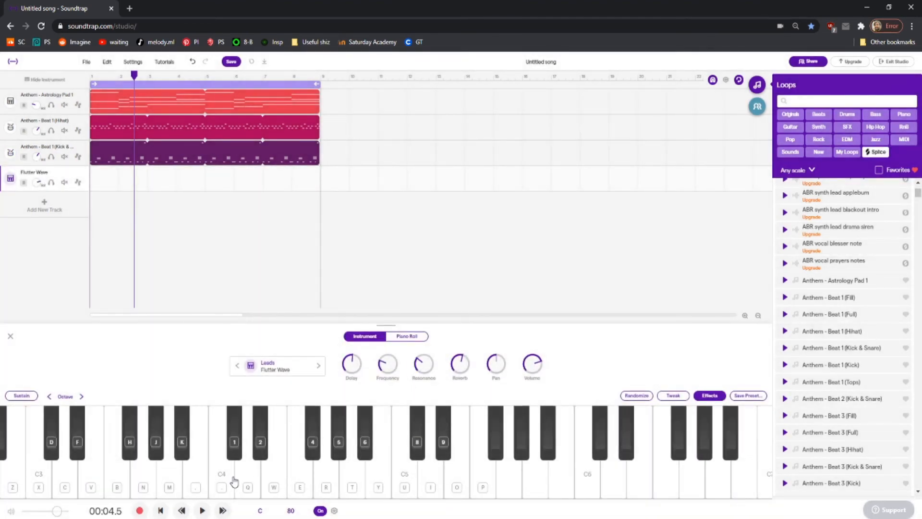
pyautogui.click(233, 479)
pyautogui.click(276, 486)
pyautogui.click(344, 469)
pyautogui.click(413, 478)
pyautogui.click(34, 492)
pyautogui.click(99, 499)
pyautogui.click(137, 497)
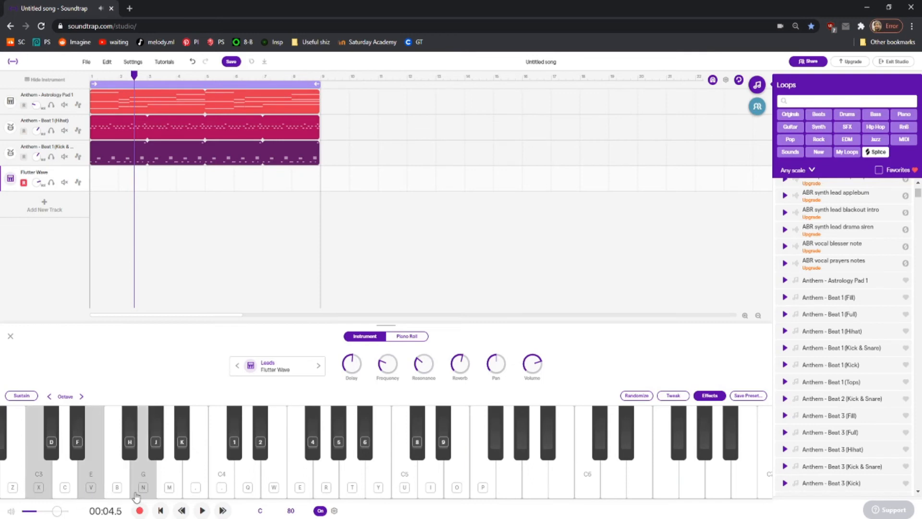
# Step: Try out the notes C3, E3, G3 and C4 on the Flutter Wave synth's keyboard
pyautogui.press('x')
pyautogui.press('v')
pyautogui.press('n')
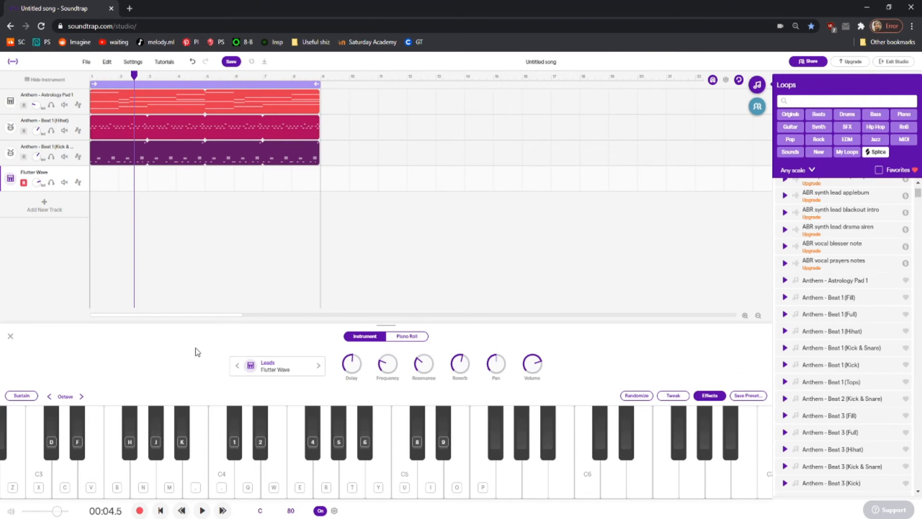
pyautogui.press('5')
pyautogui.press('x')
pyautogui.press('v')
pyautogui.press('.')
# Step: Record a Flutter Wave melody of about 12 seconds from the song's start, playing G3, C4, E4, D4, G3, F3, E3 and C3
pyautogui.click(161, 510)
pyautogui.click(140, 512)
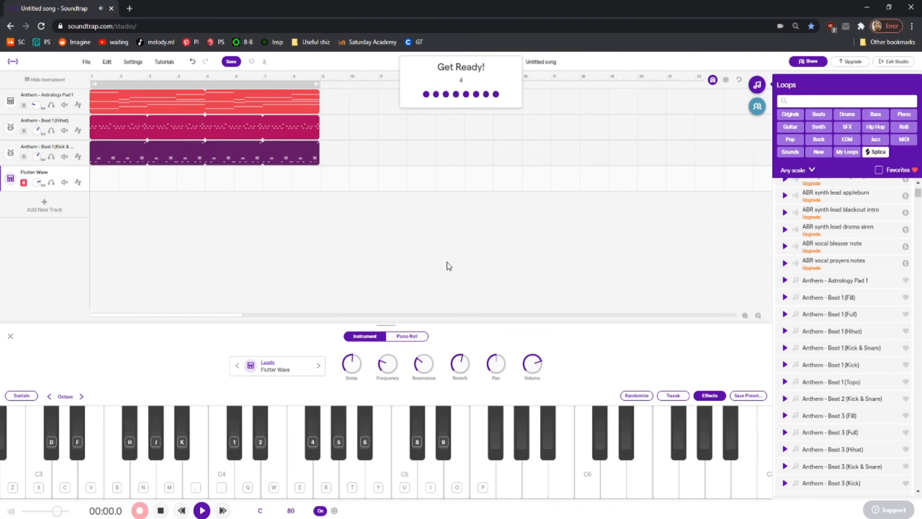
pyautogui.press('n')
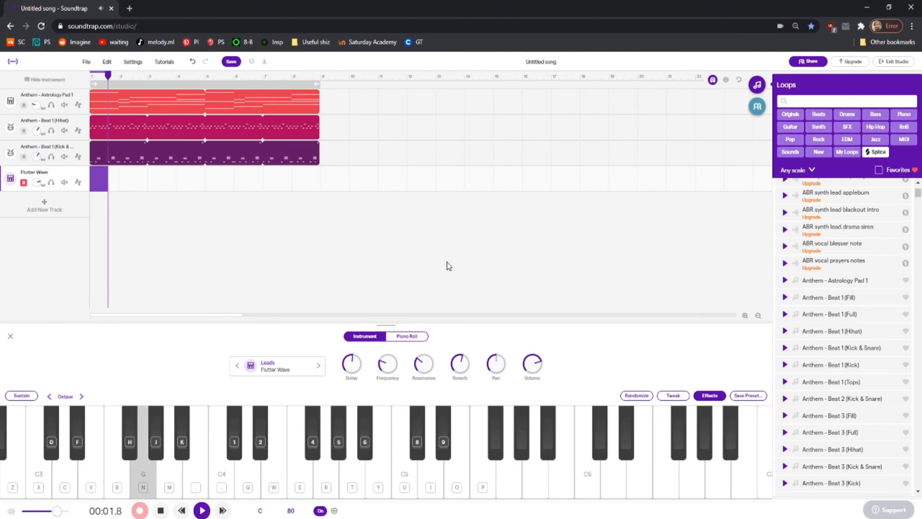
pyautogui.press('.')
pyautogui.press('w')
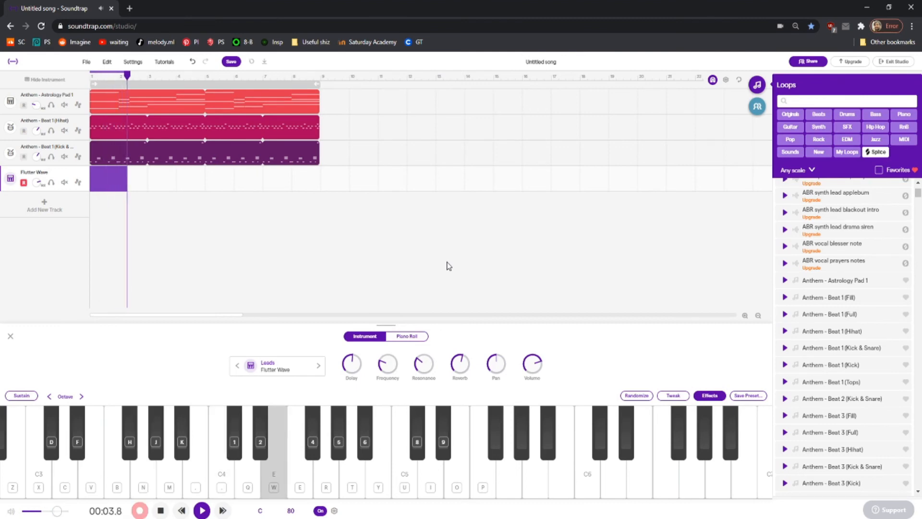
pyautogui.press('q')
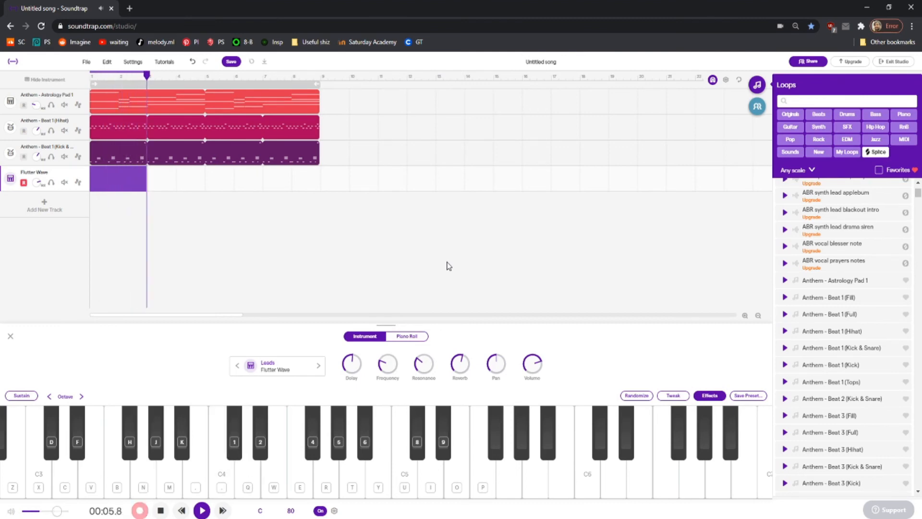
pyautogui.press('n')
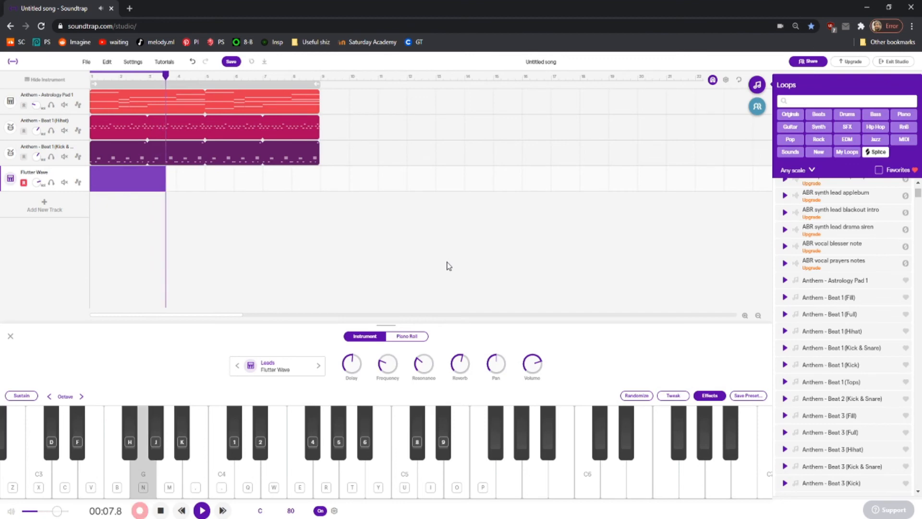
pyautogui.press('b')
pyautogui.press('v')
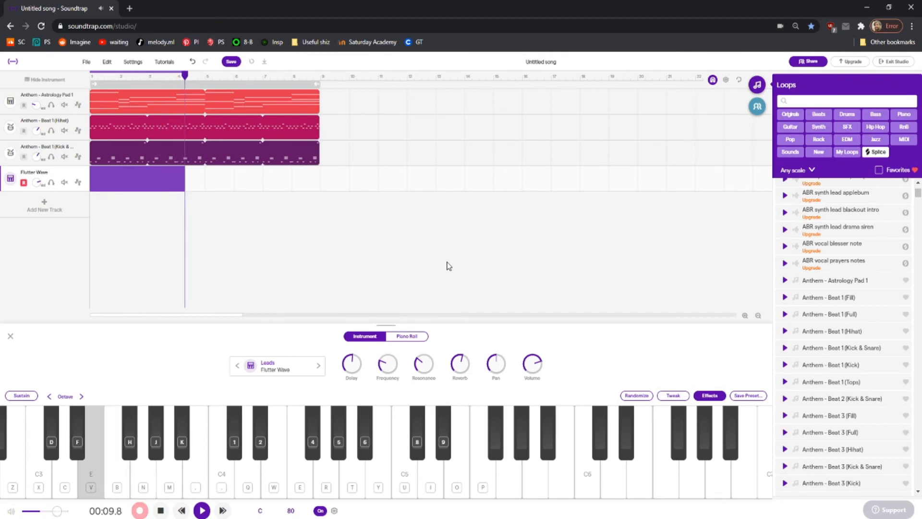
pyautogui.press('x')
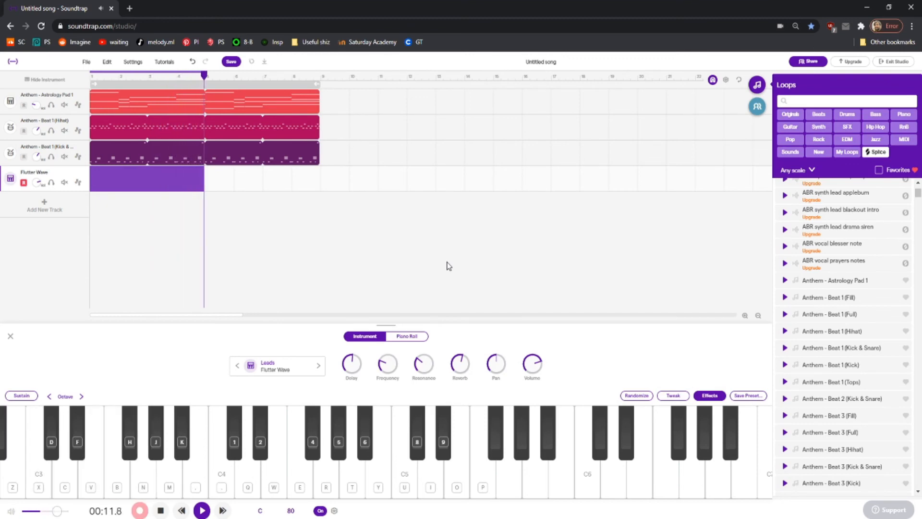
pyautogui.press('space')
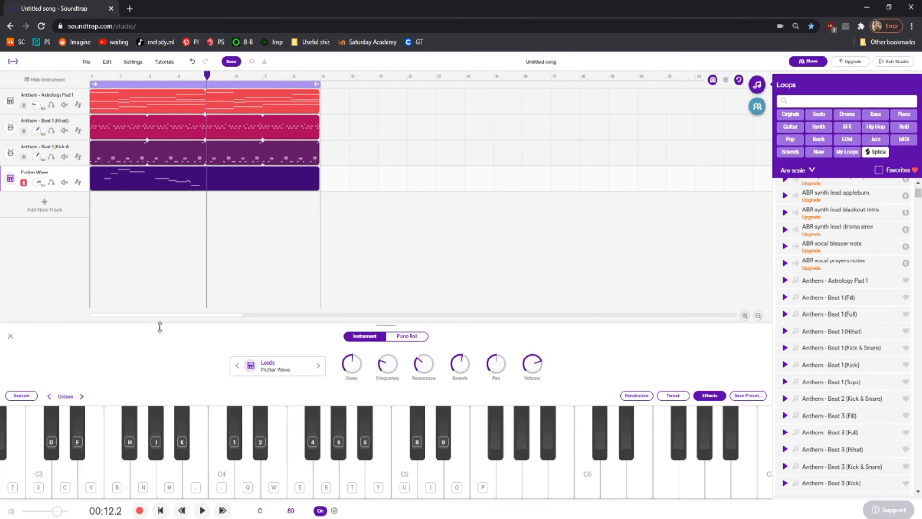
# Step: Play the song from the start with the recorded synth melody, stopping at about 9.6 seconds
pyautogui.click(160, 510)
pyautogui.click(202, 510)
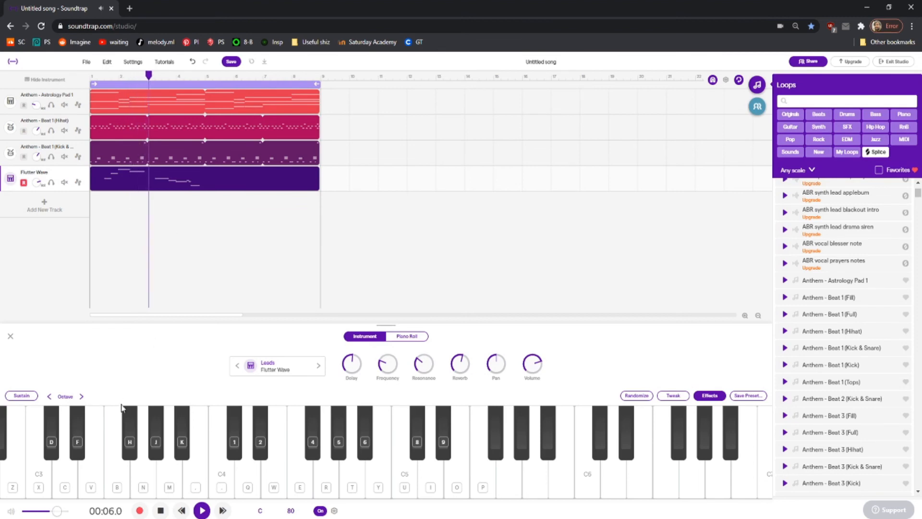
pyautogui.click(201, 511)
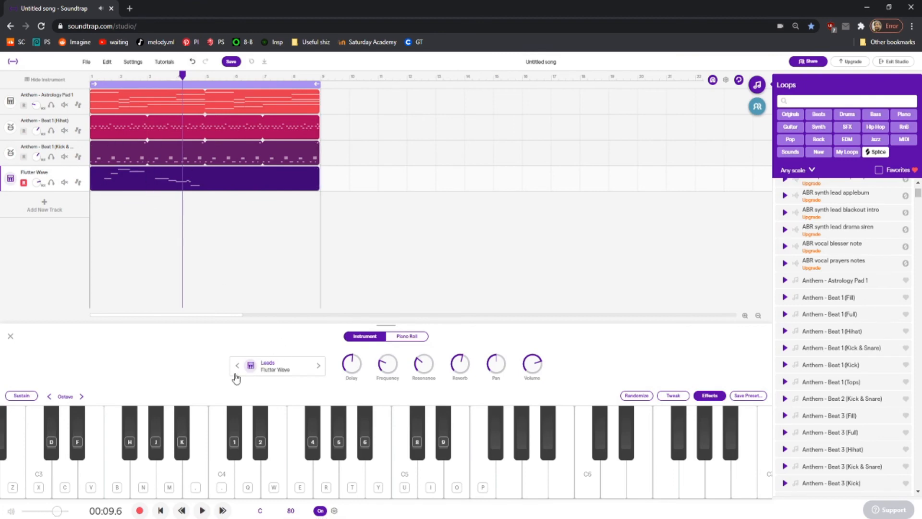
# Step: Switch the synth track's lead preset to Floppy Tone, and play the first 3.7 seconds of the song
pyautogui.click(237, 366)
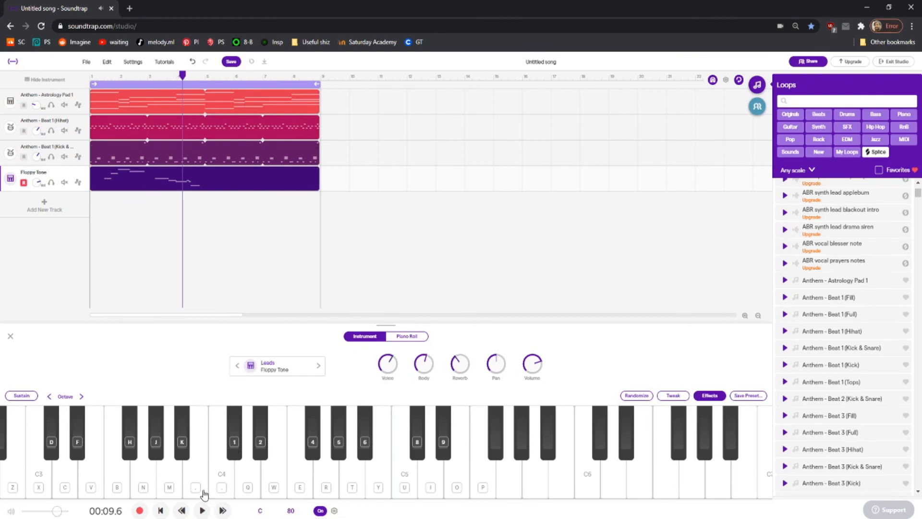
pyautogui.click(160, 511)
pyautogui.click(202, 511)
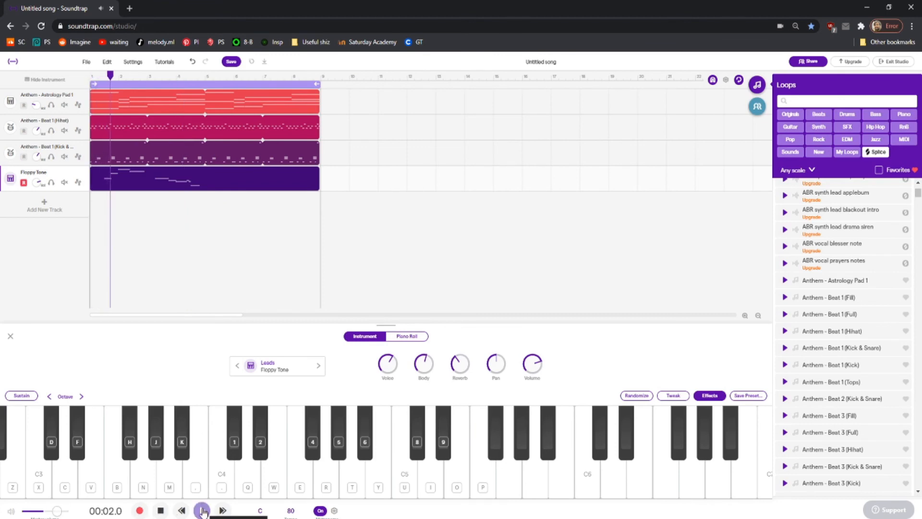
pyautogui.click(202, 510)
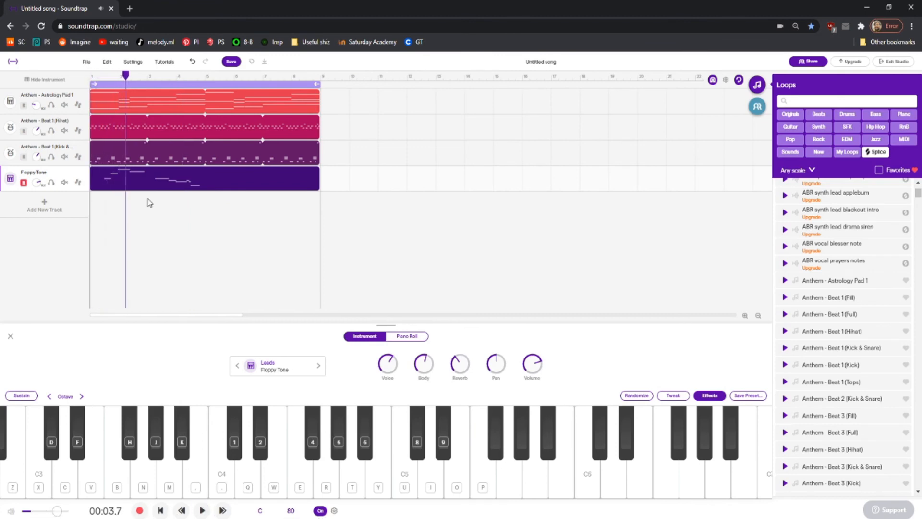
# Step: Look through the Leads presets in the Synths category, and close the preset browser
pyautogui.click(282, 371)
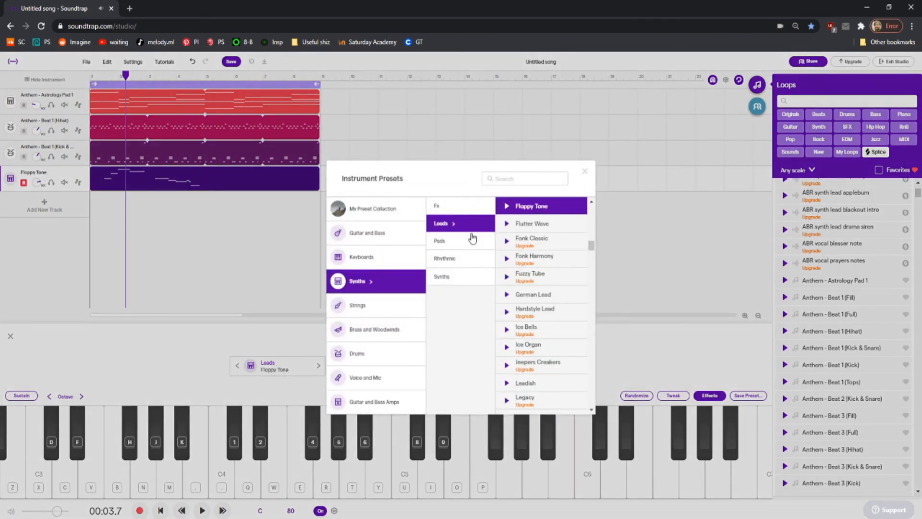
pyautogui.moveTo(594, 247)
pyautogui.mouseDown()
pyautogui.moveTo(597, 231)
pyautogui.moveTo(600, 243)
pyautogui.mouseUp()
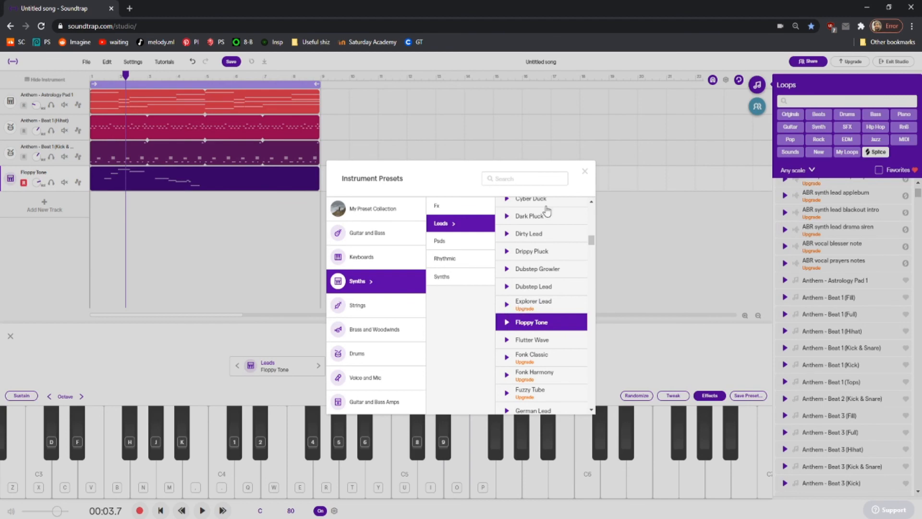
pyautogui.click(585, 171)
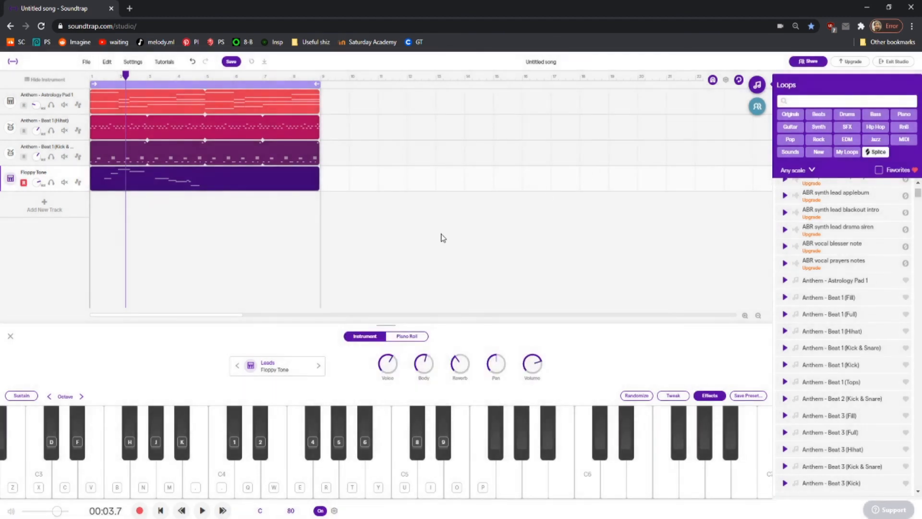